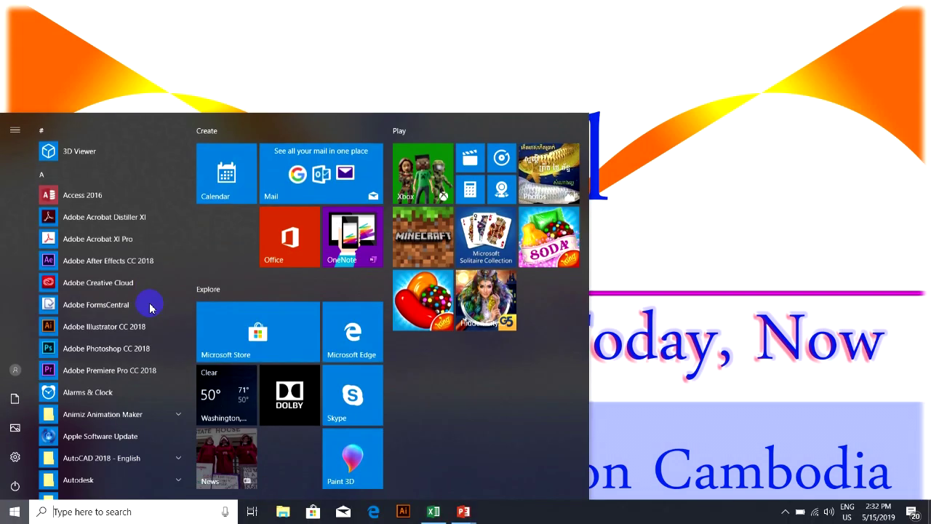
- Bring the Excel workbook forward, select the ID-to-Years table and zoom in
{"action": "left_click", "coordinate": [434, 515]}
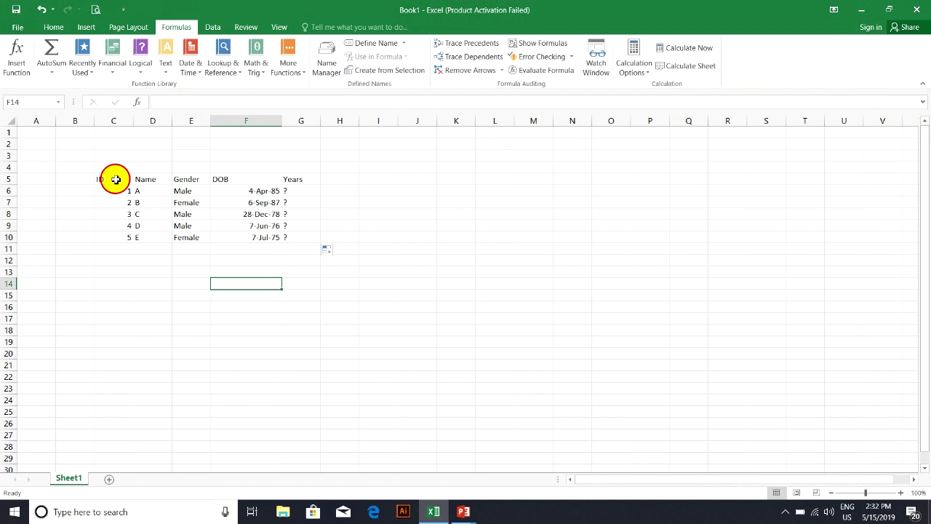
{"action": "left_click_drag", "start_coordinate": [114, 177], "coordinate": [295, 237]}
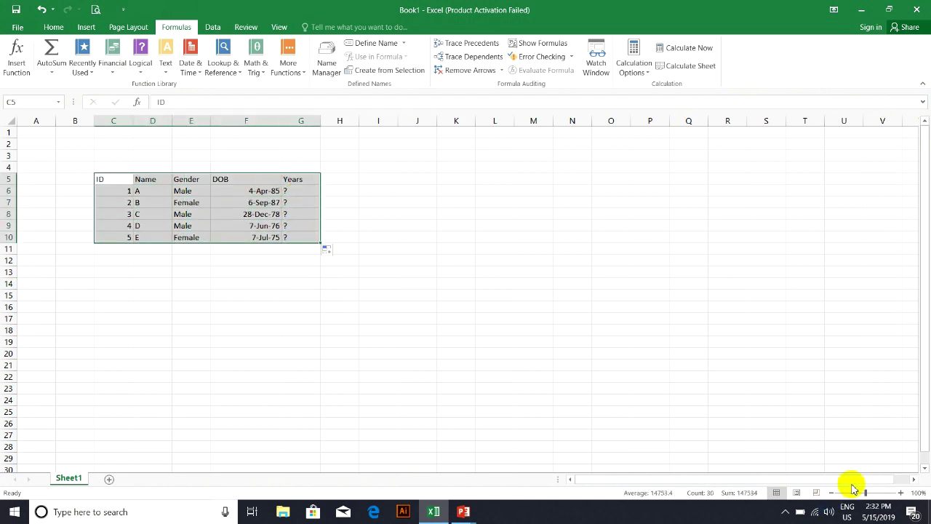
{"action": "left_click_drag", "start_coordinate": [867, 492], "coordinate": [878, 492]}
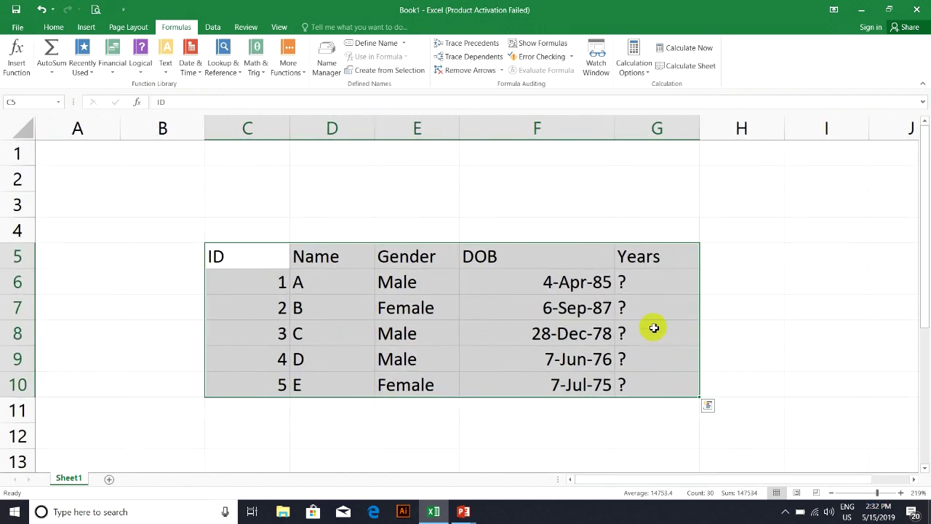
- Select cells in the Years column, ending on G6 for the first age
{"action": "left_click", "coordinate": [646, 280]}
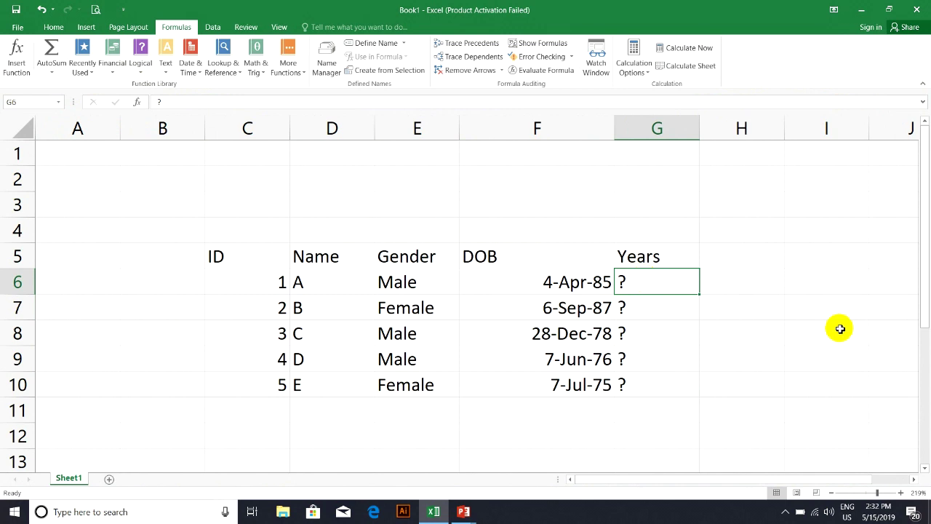
{"action": "left_click", "coordinate": [663, 366]}
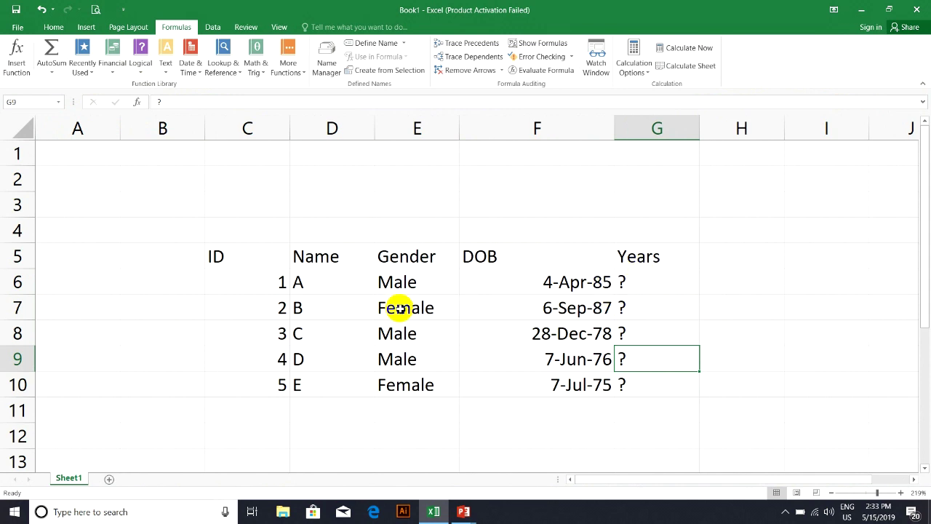
{"action": "left_click", "coordinate": [664, 277]}
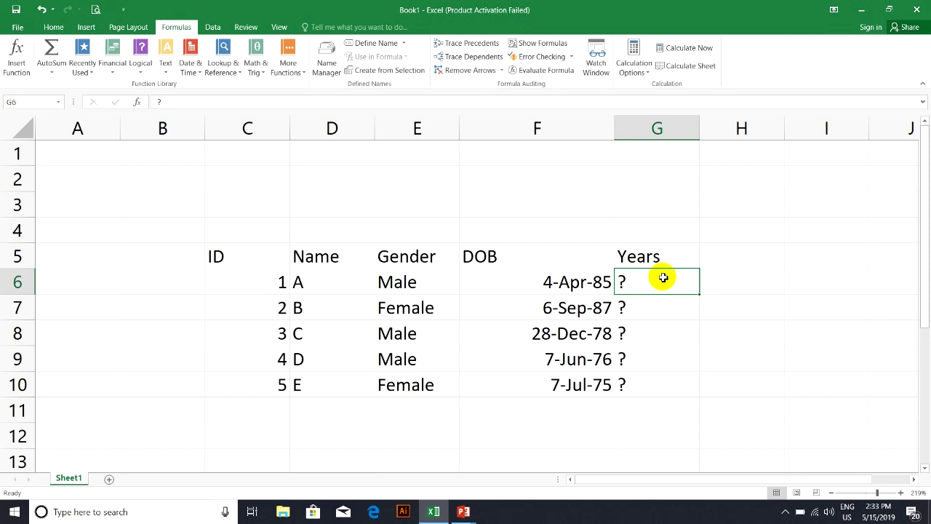
- Type =DAYS360(F6,today())/365) into G6, inserting DAYS360 from the autocomplete list
{"action": "type", "text": "="}
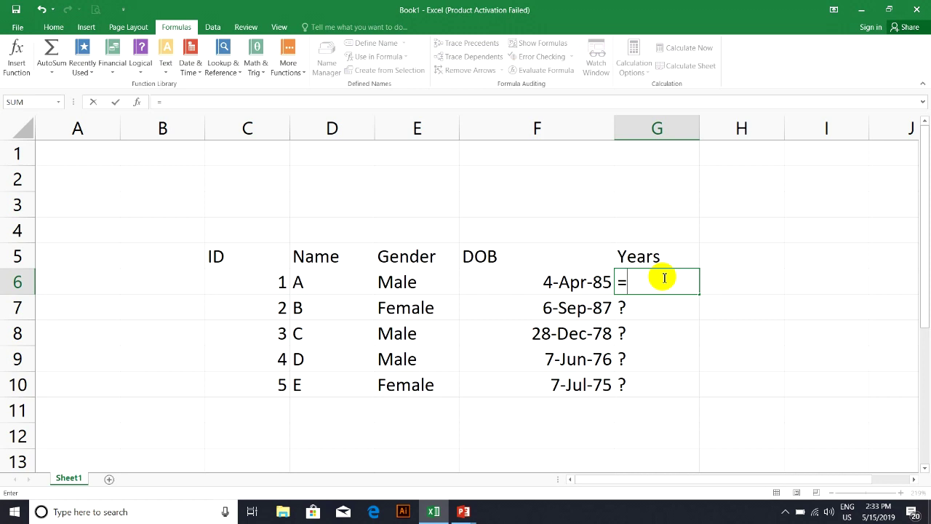
{"action": "type", "text": "d"}
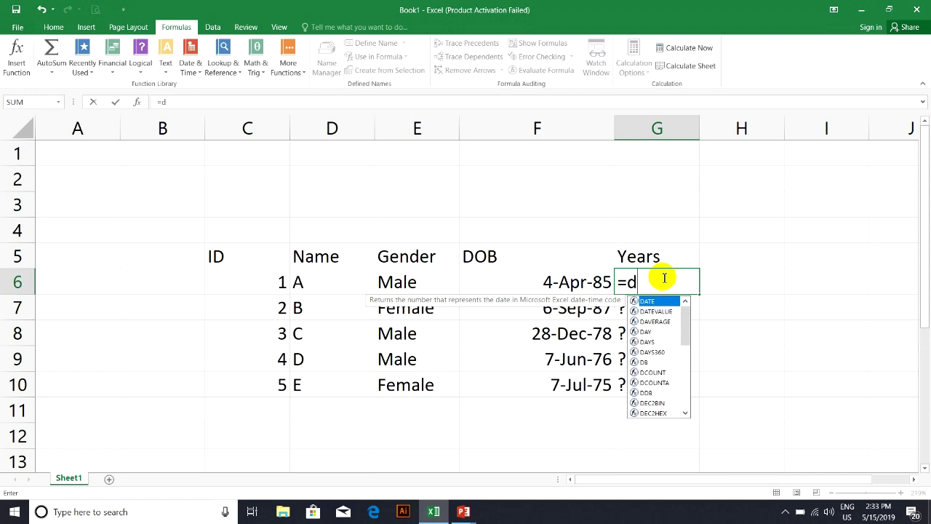
{"action": "type", "text": "a"}
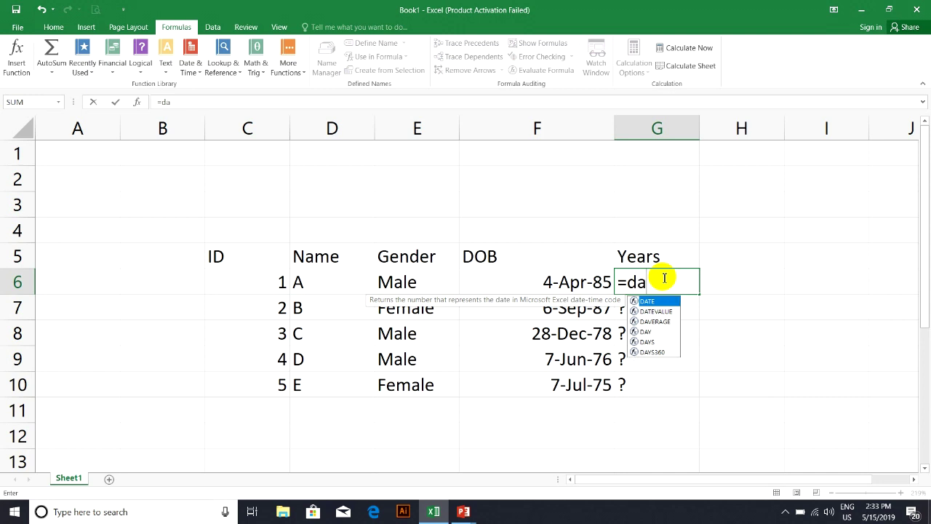
{"action": "double_click", "coordinate": [654, 351]}
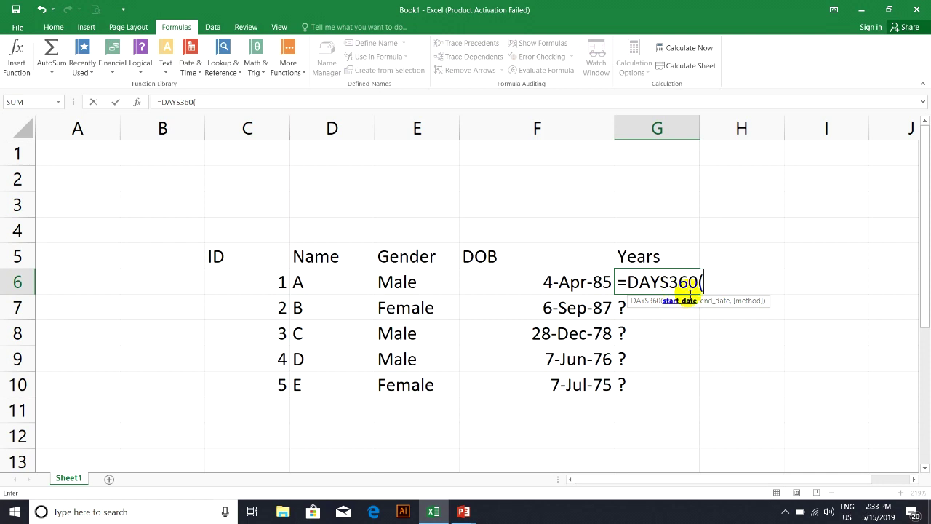
{"action": "left_click", "coordinate": [516, 280]}
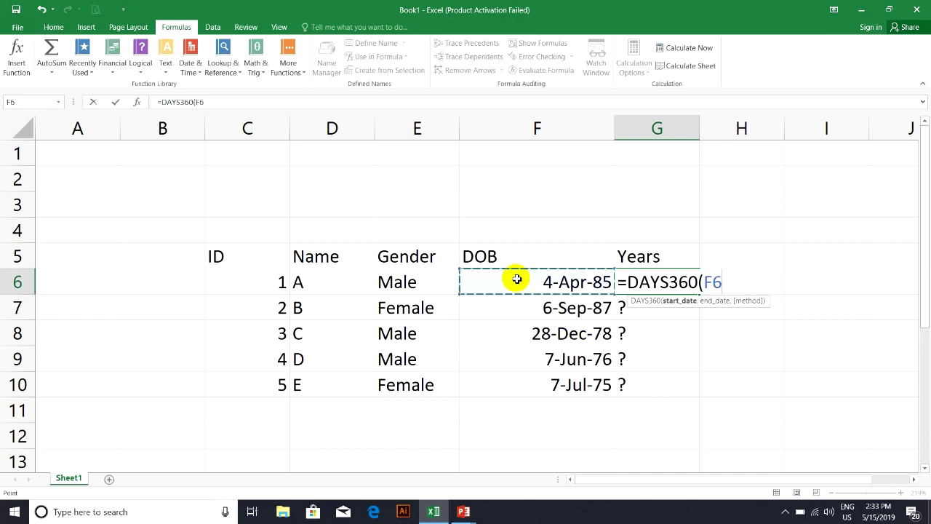
{"action": "type", "text": ","}
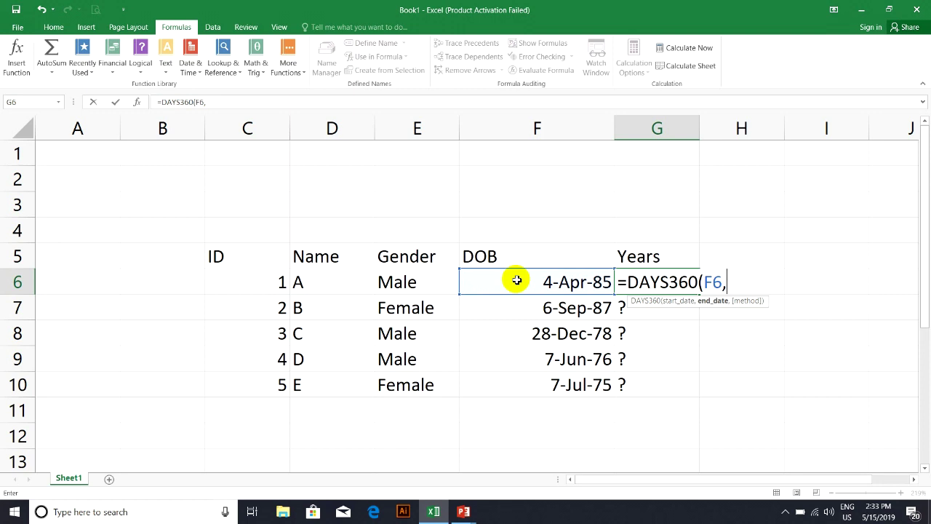
{"action": "type", "text": "today"}
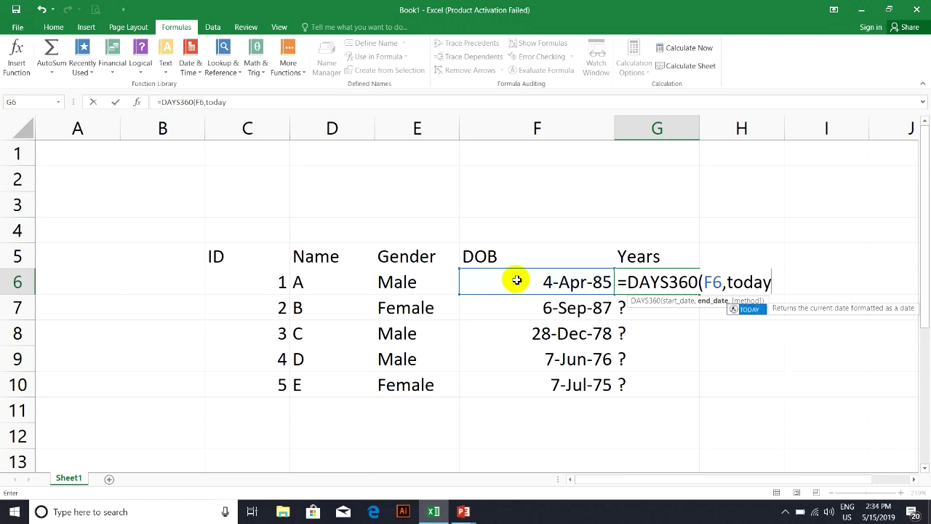
{"action": "type", "text": "()"}
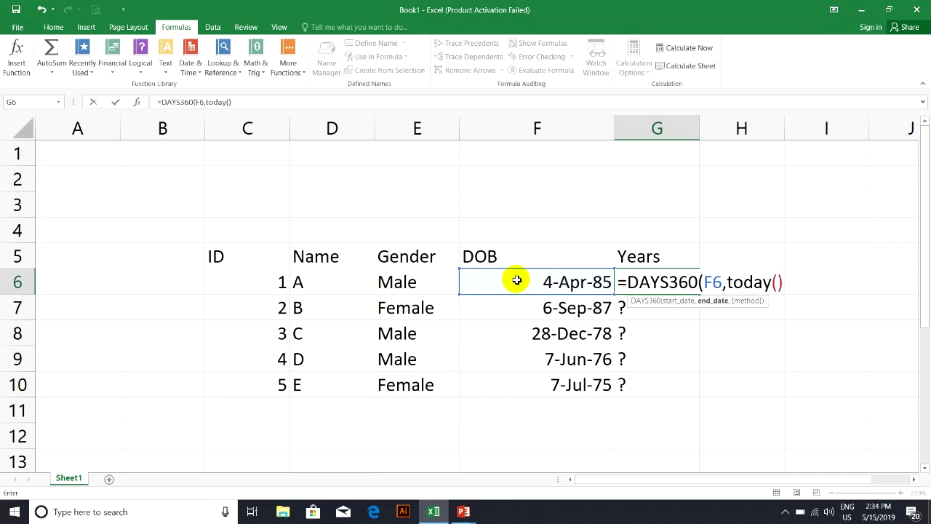
{"action": "type", "text": ")/36"}
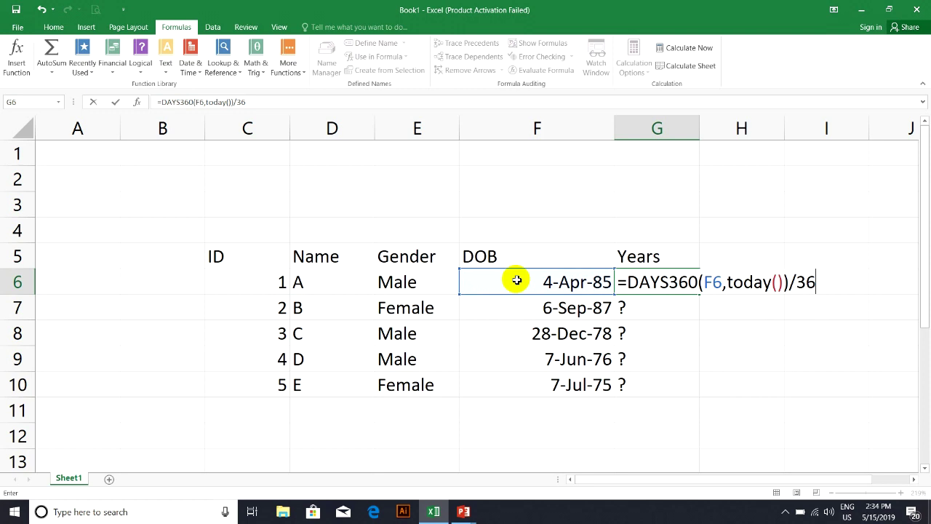
{"action": "type", "text": "5"}
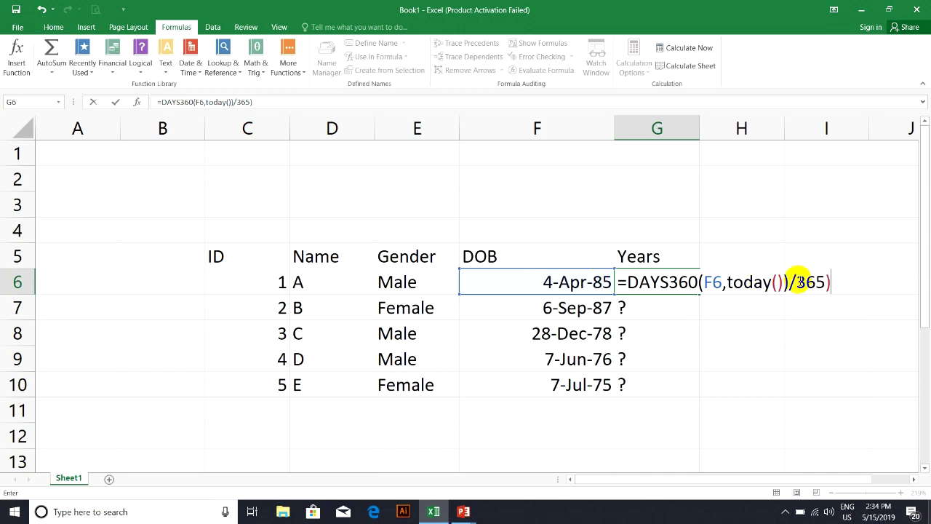
{"action": "left_click_drag", "start_coordinate": [798, 283], "coordinate": [826, 283]}
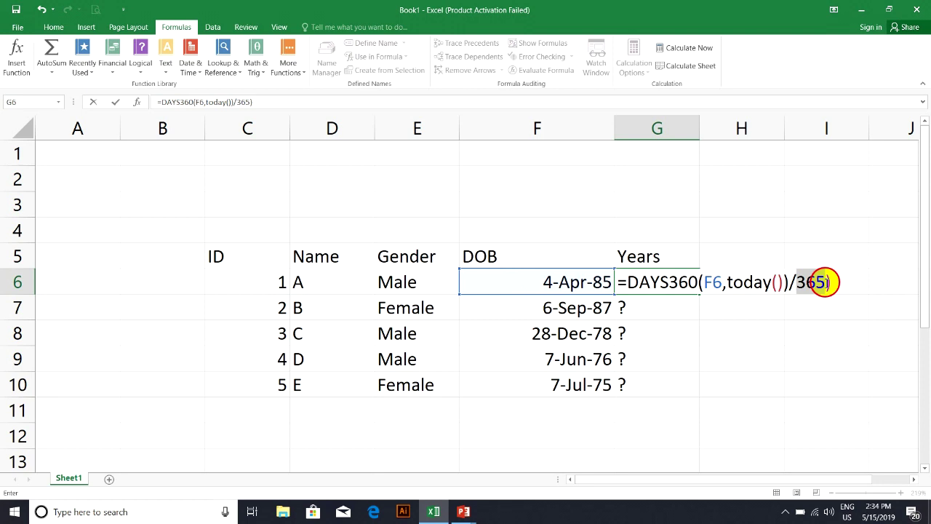
{"action": "left_click", "coordinate": [825, 283]}
- Accept Excel's correction so G6 holds =DAYS360(F6,TODAY())/365, shown as 2-Feb-00
{"action": "key", "text": "Return"}
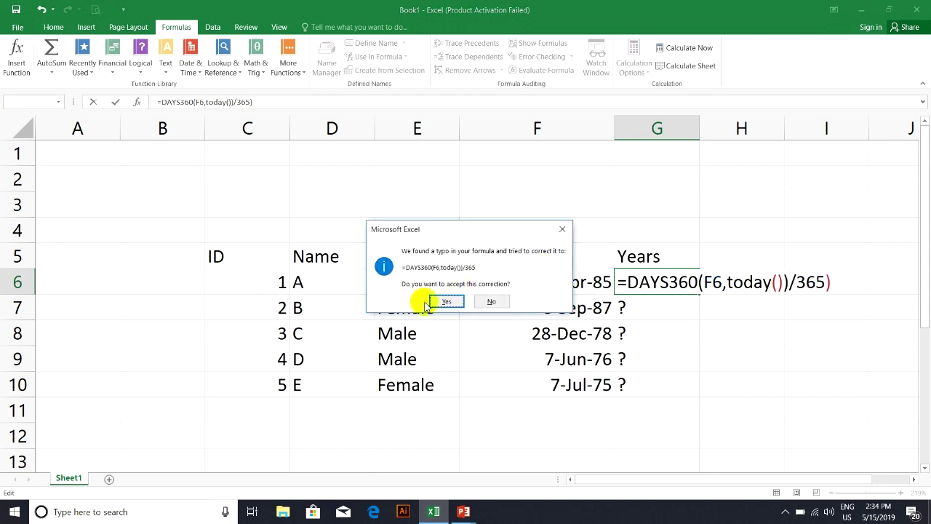
{"action": "left_click", "coordinate": [447, 302]}
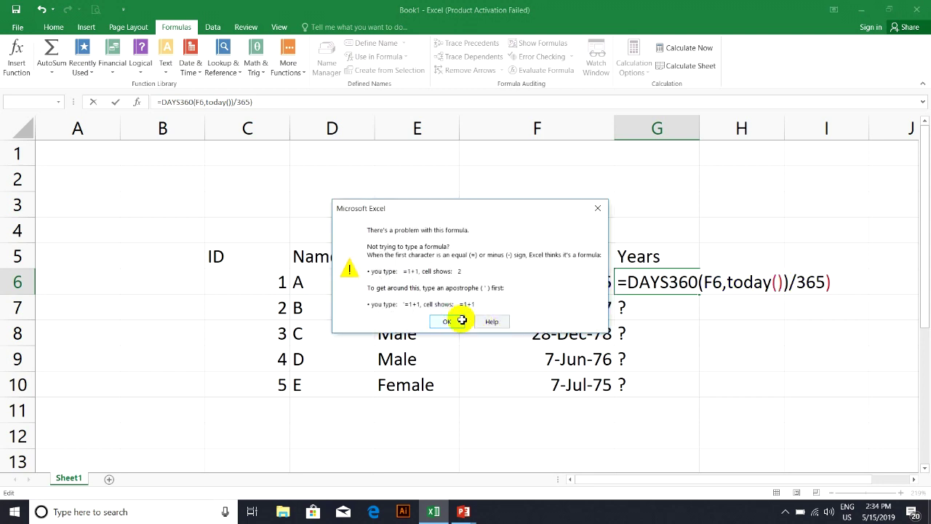
{"action": "left_click", "coordinate": [458, 321]}
{"action": "left_click", "coordinate": [838, 287]}
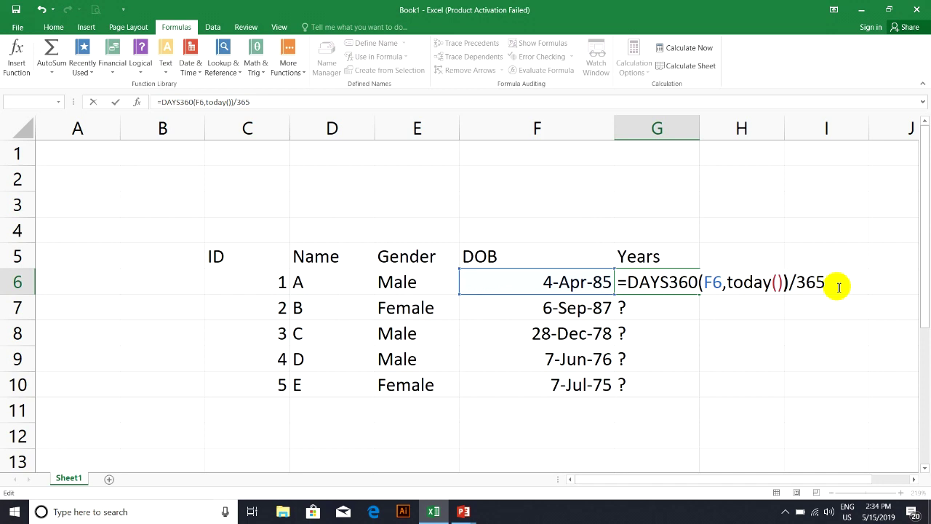
{"action": "left_click", "coordinate": [790, 287]}
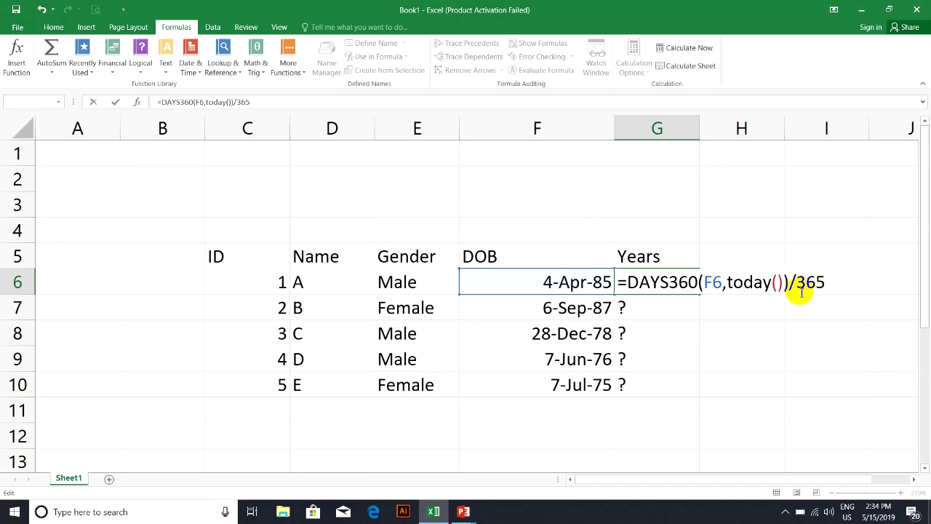
{"action": "key", "text": "Return"}
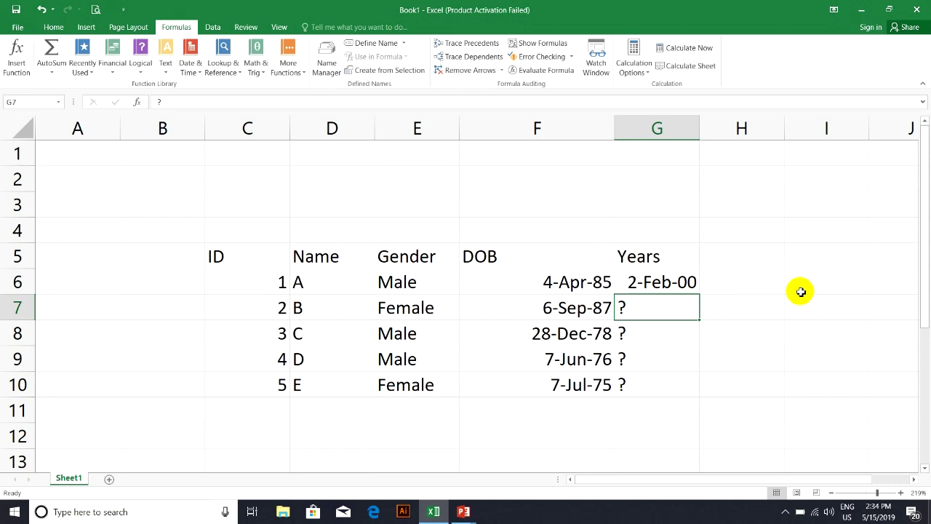
{"action": "left_click", "coordinate": [662, 283]}
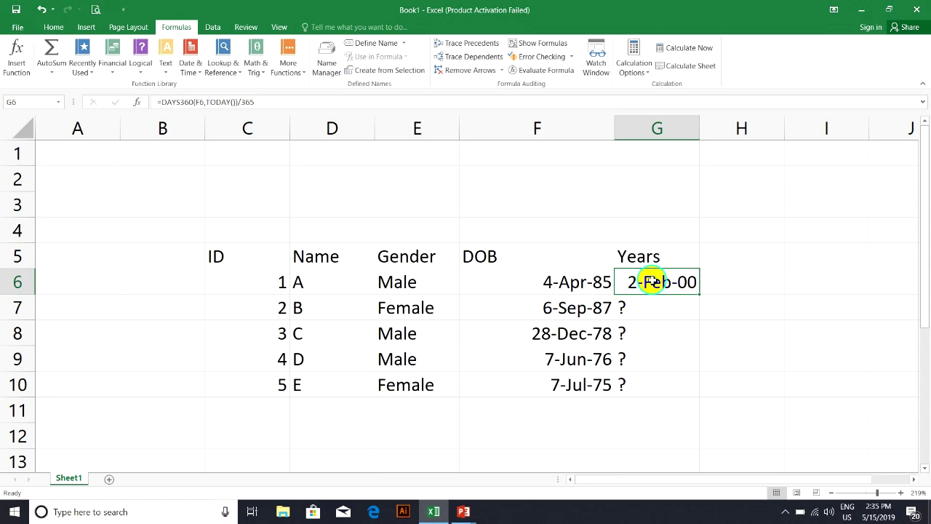
- Give G6 the custom number format # "Years" so it reads 34 Years
{"action": "right_click", "coordinate": [654, 285]}
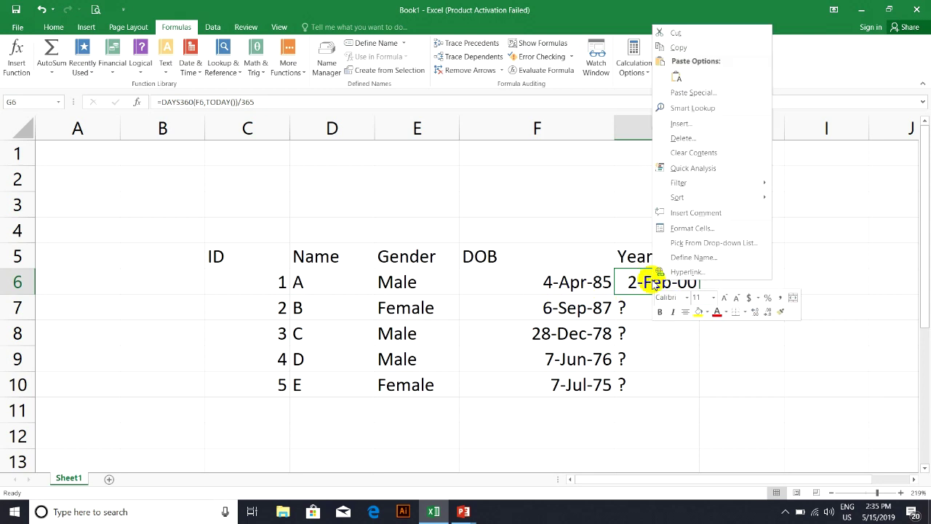
{"action": "left_click", "coordinate": [685, 229]}
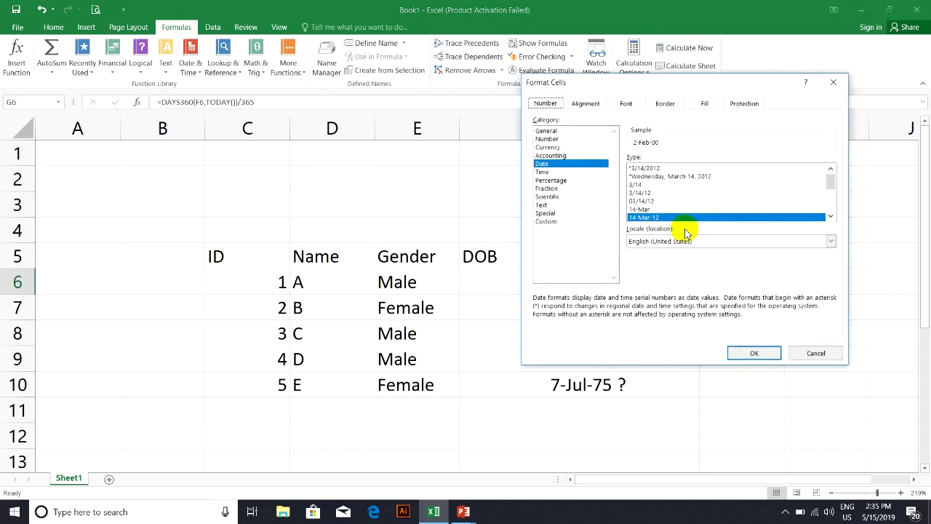
{"action": "left_click", "coordinate": [546, 221]}
{"action": "left_click", "coordinate": [710, 172]}
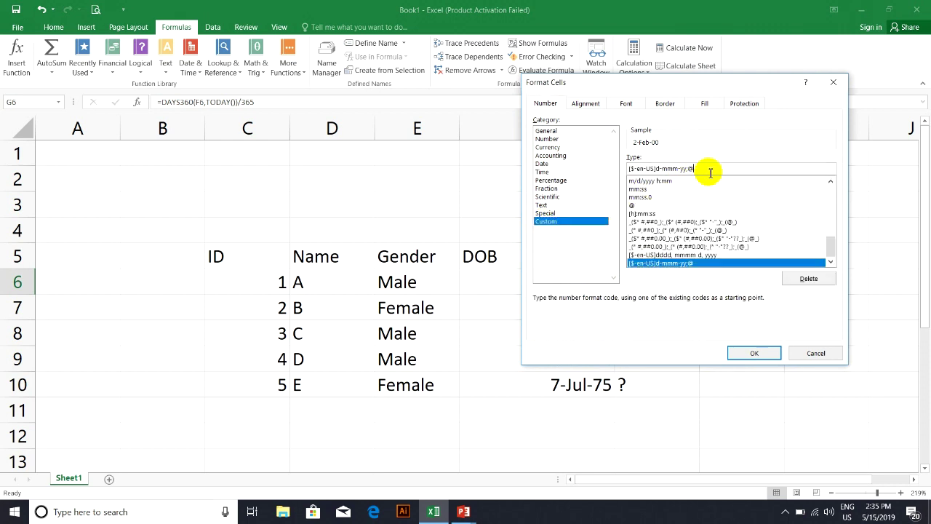
{"action": "key", "text": "BackSpace"}
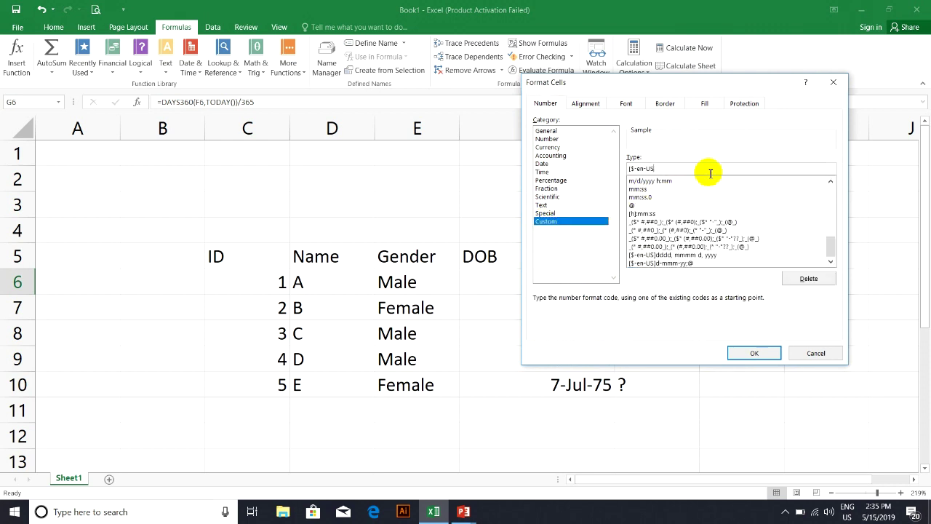
{"action": "key", "text": "BackSpace"}
{"action": "key", "text": "BackSpace"}
{"action": "key", "text": "BackSpace"}
{"action": "type", "text": "# \"Years"}
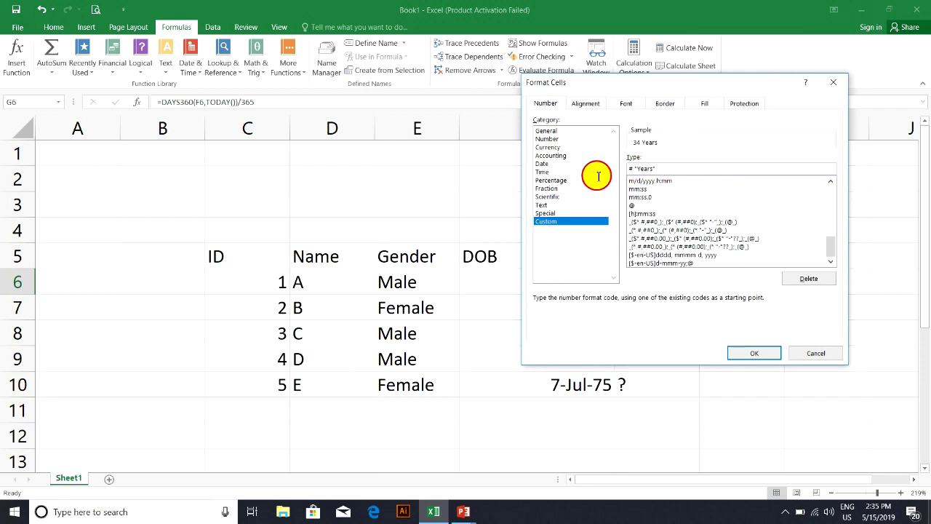
{"action": "left_click", "coordinate": [761, 353]}
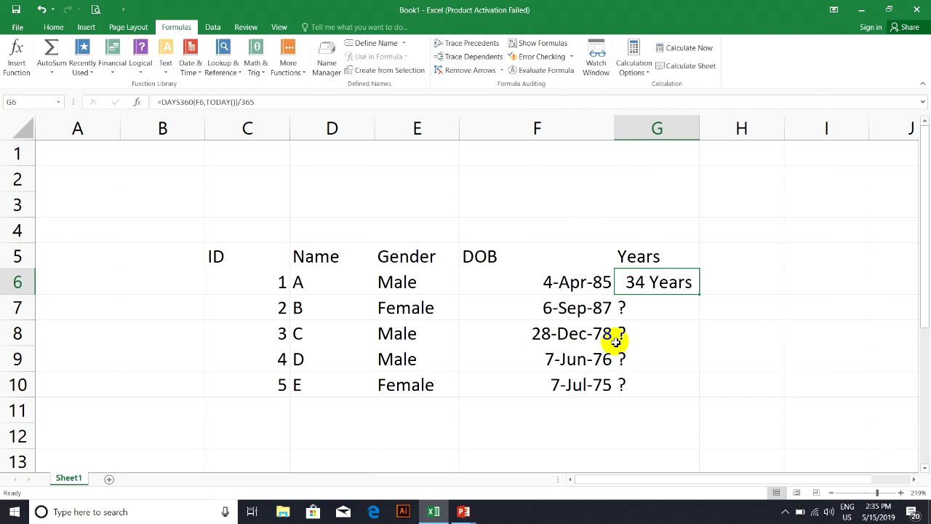
- Fill G6's age formula down to G10 and check each copied formula
{"action": "left_click", "coordinate": [536, 287]}
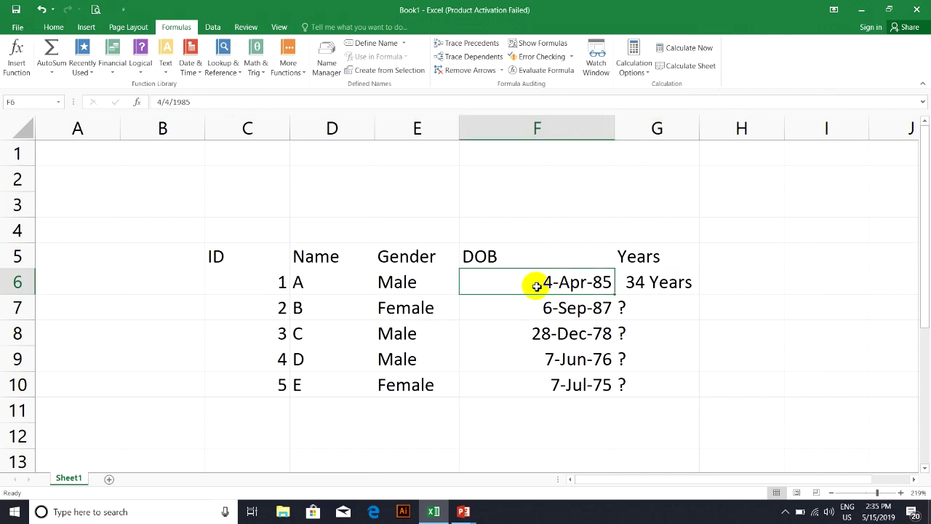
{"action": "left_click", "coordinate": [667, 282]}
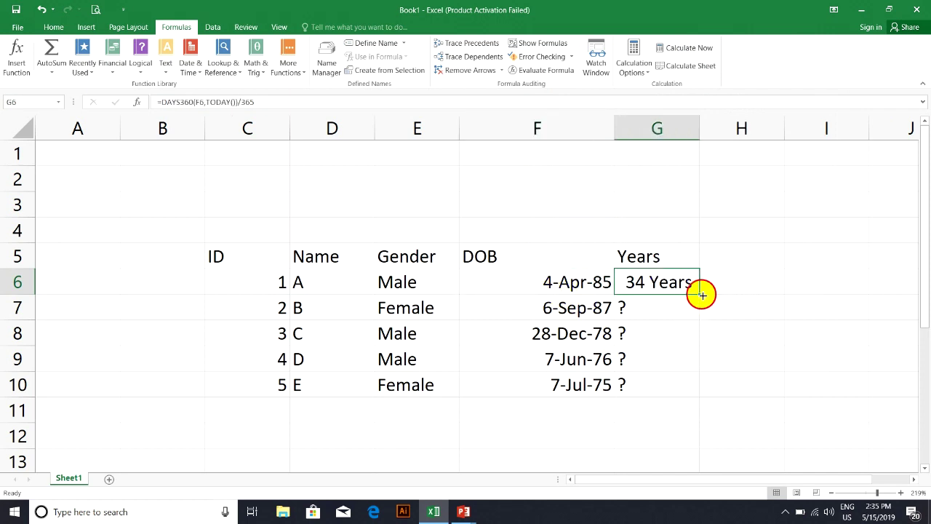
{"action": "left_click_drag", "start_coordinate": [701, 294], "coordinate": [690, 380]}
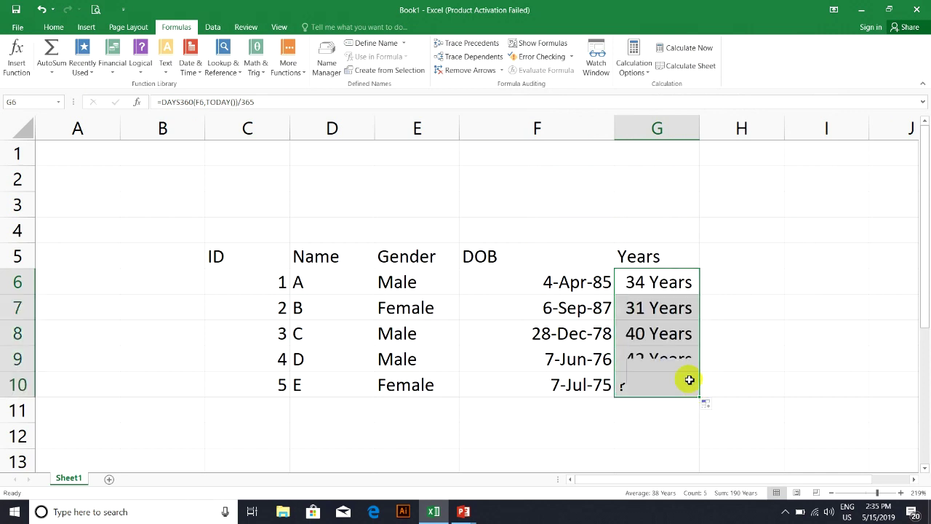
{"action": "left_click", "coordinate": [656, 280]}
{"action": "left_click", "coordinate": [646, 305]}
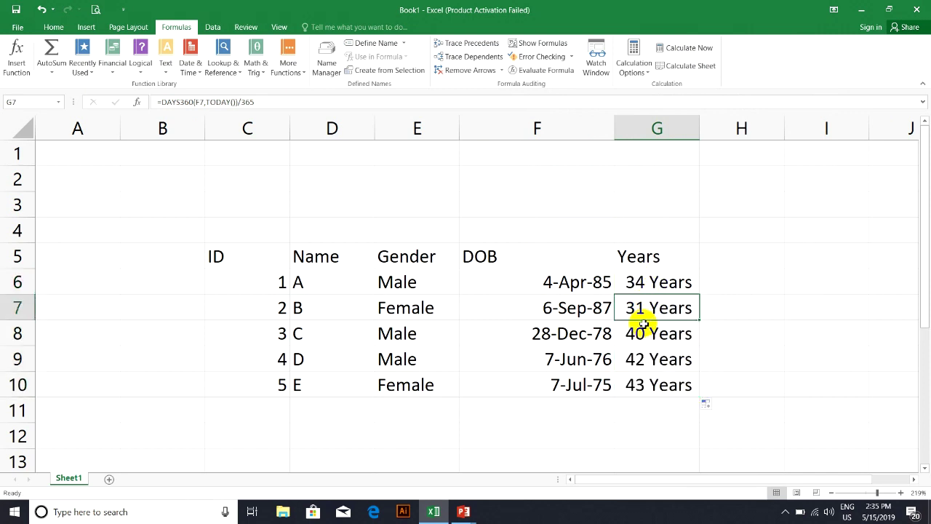
{"action": "left_click", "coordinate": [644, 335]}
{"action": "left_click", "coordinate": [640, 360]}
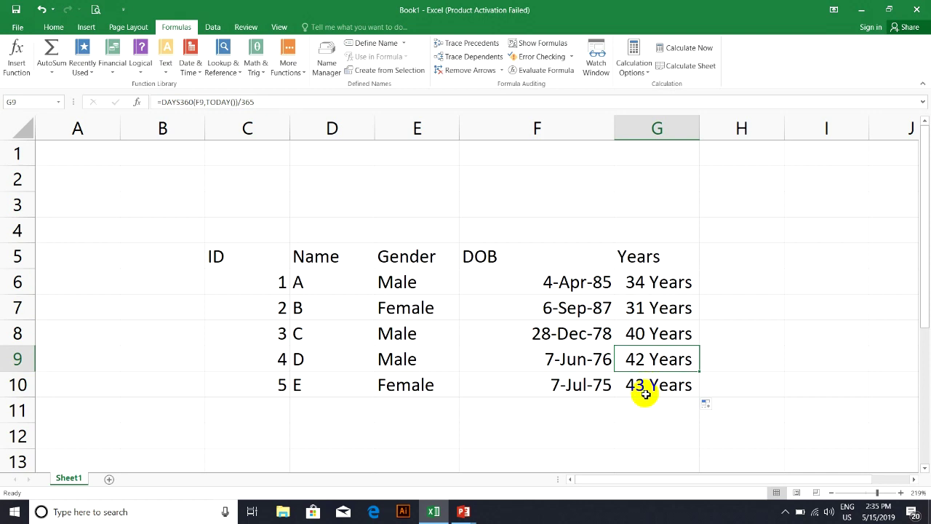
{"action": "left_click", "coordinate": [644, 393]}
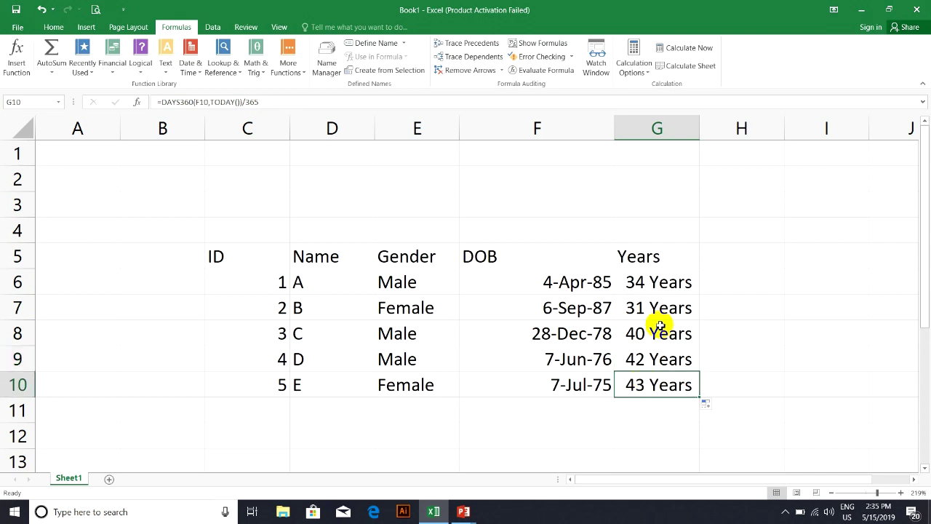
- Review G6's formula again, dismiss the pop-up notification and move to H6
{"action": "left_click", "coordinate": [658, 283]}
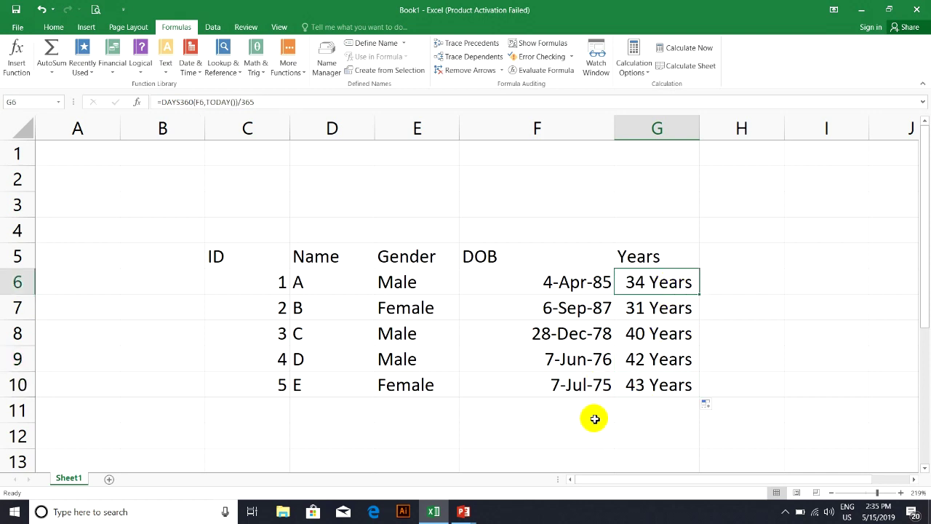
{"action": "left_click", "coordinate": [667, 282]}
{"action": "double_click", "coordinate": [668, 282]}
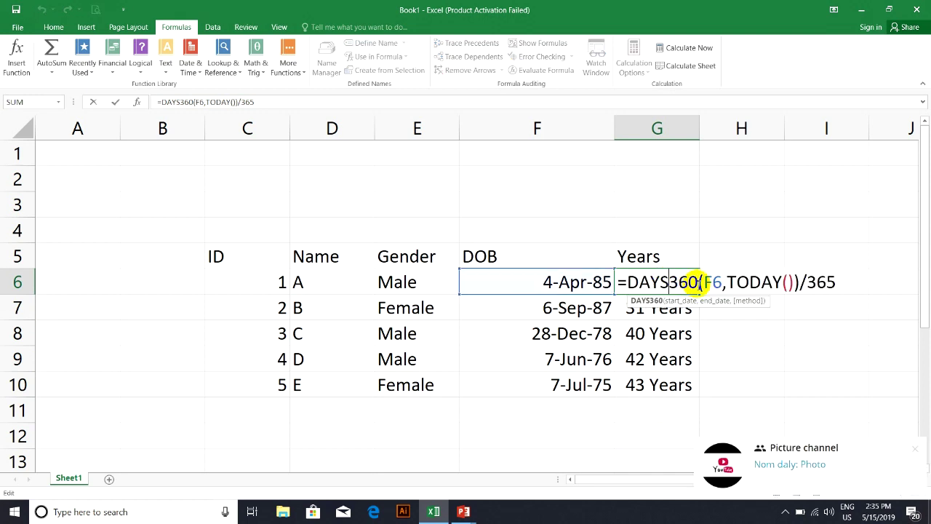
{"action": "left_click", "coordinate": [914, 449]}
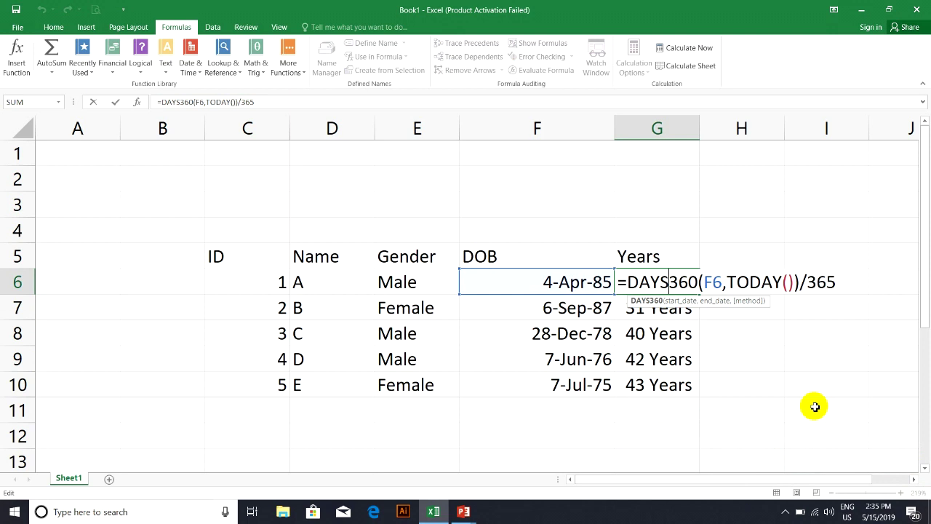
{"action": "left_click", "coordinate": [750, 290]}
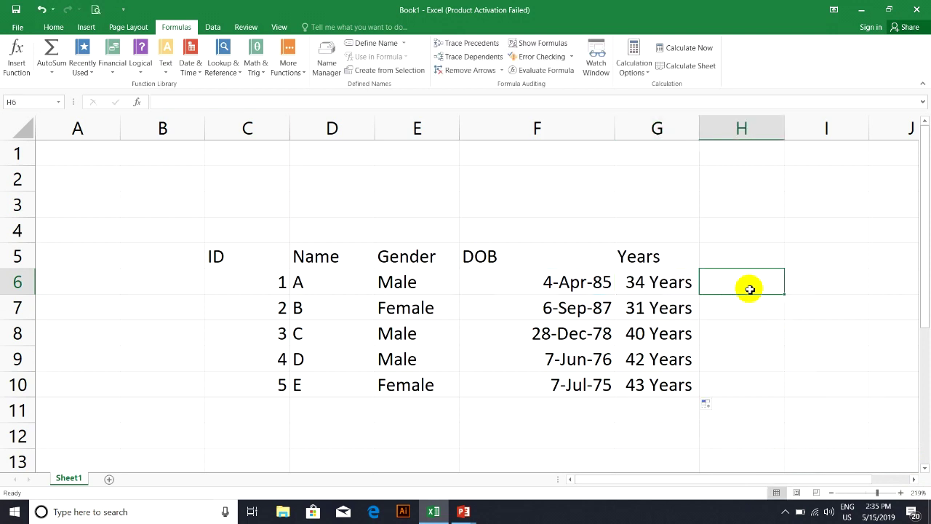
- Enter =DAYS360(F6,TODAY()) in H6 to count days since the first birth date
{"action": "key", "text": "Down"}
{"action": "key", "text": "Down"}
{"action": "key", "text": "Down"}
{"action": "key", "text": "Down"}
{"action": "key", "text": "Down"}
{"action": "key", "text": "Up"}
{"action": "key", "text": "Up"}
{"action": "key", "text": "Up"}
{"action": "key", "text": "Up"}
{"action": "key", "text": "Up"}
{"action": "type", "text": "="}
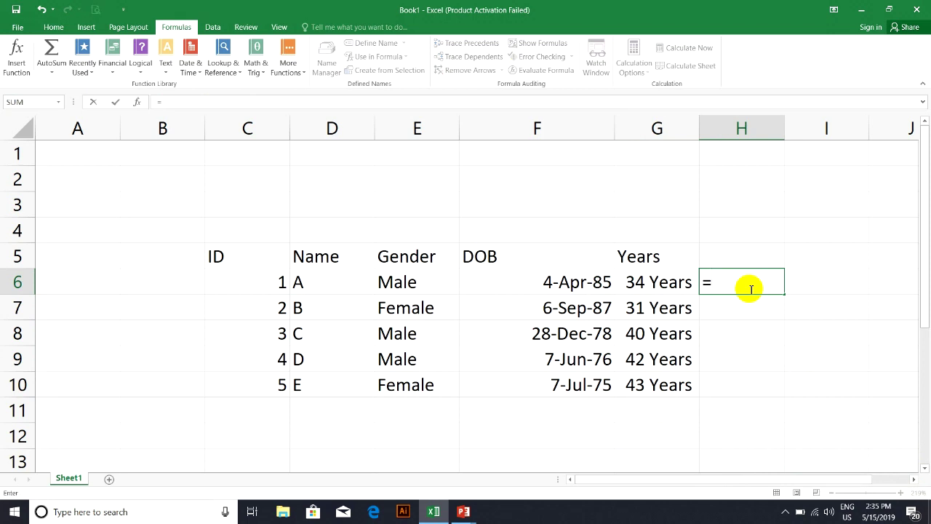
{"action": "type", "text": "da"}
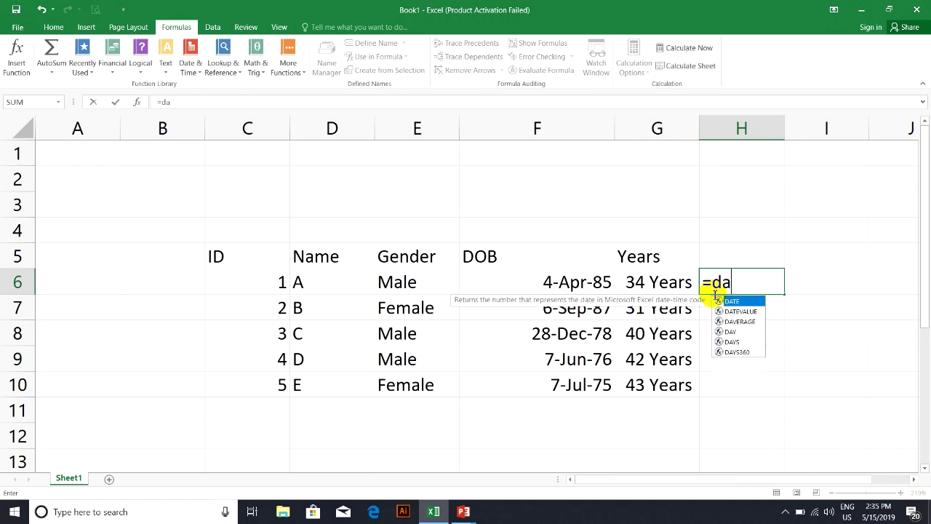
{"action": "type", "text": "ys("}
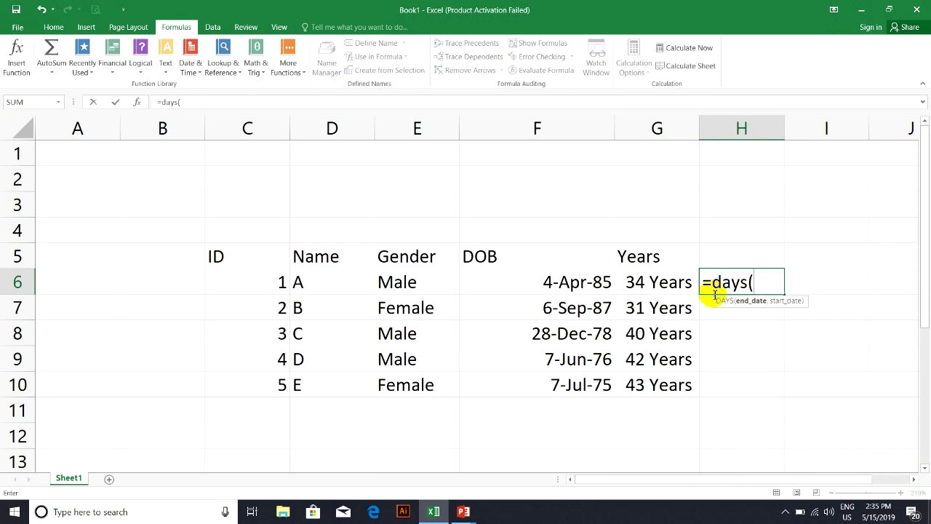
{"action": "key", "text": "BackSpace"}
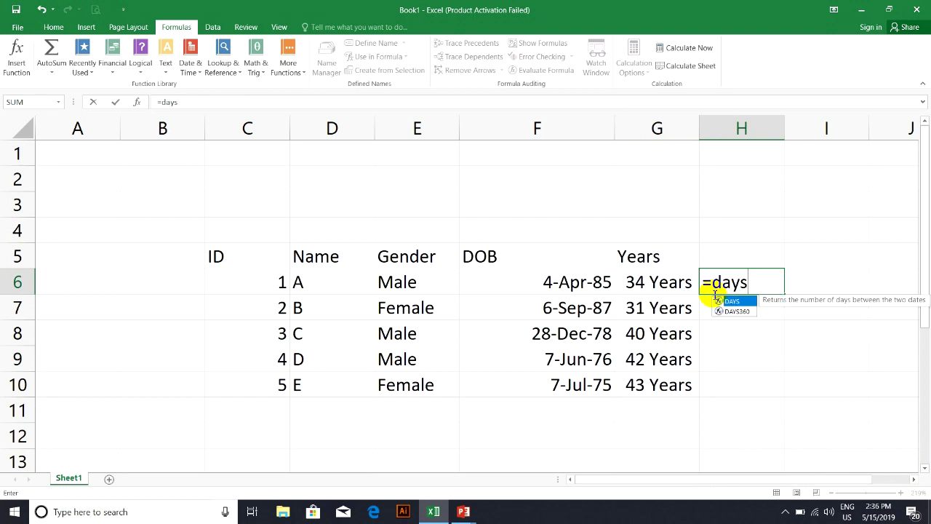
{"action": "type", "text": "360"}
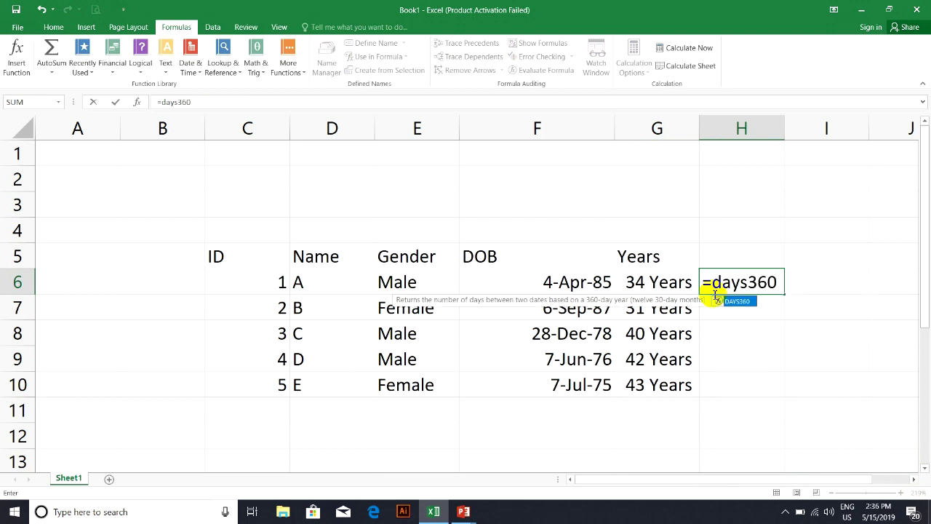
{"action": "type", "text": "("}
{"action": "left_click", "coordinate": [575, 284]}
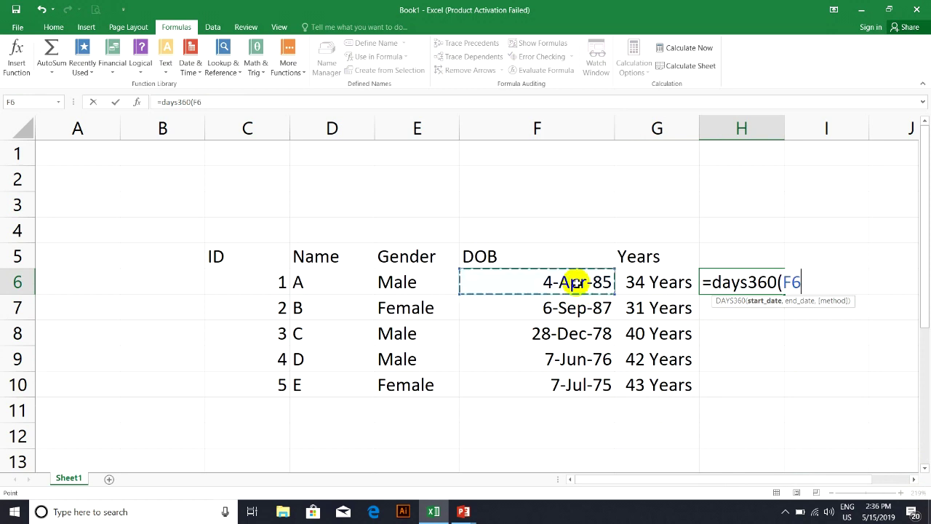
{"action": "type", "text": ",today"}
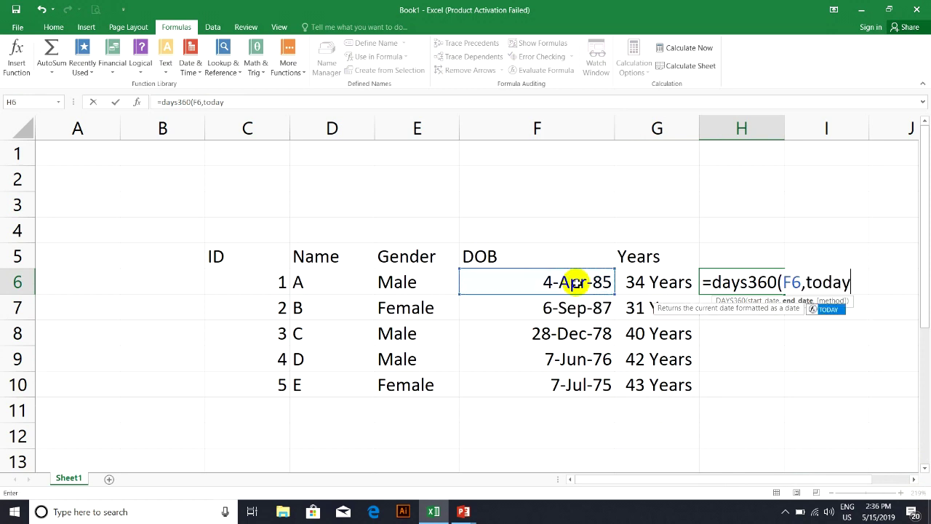
{"action": "key", "text": "Escape"}
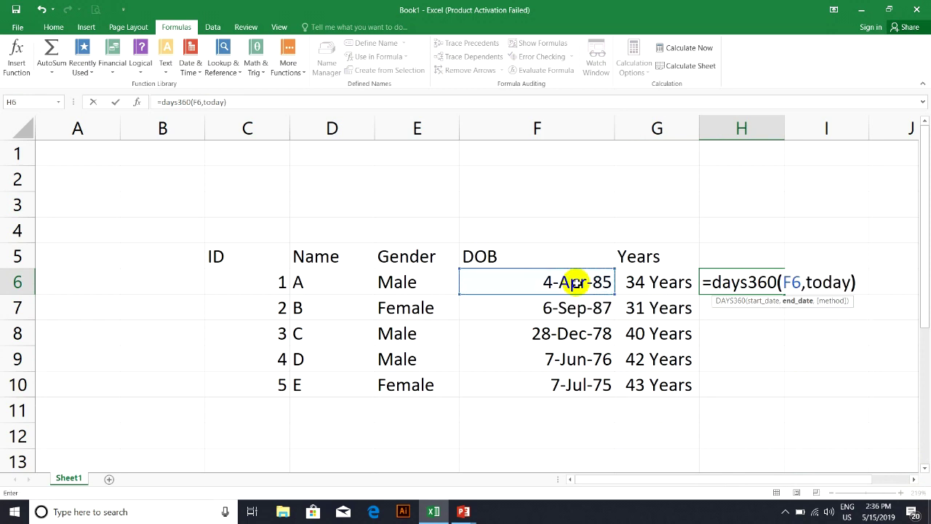
{"action": "key", "text": "BackSpace"}
{"action": "type", "text": "("}
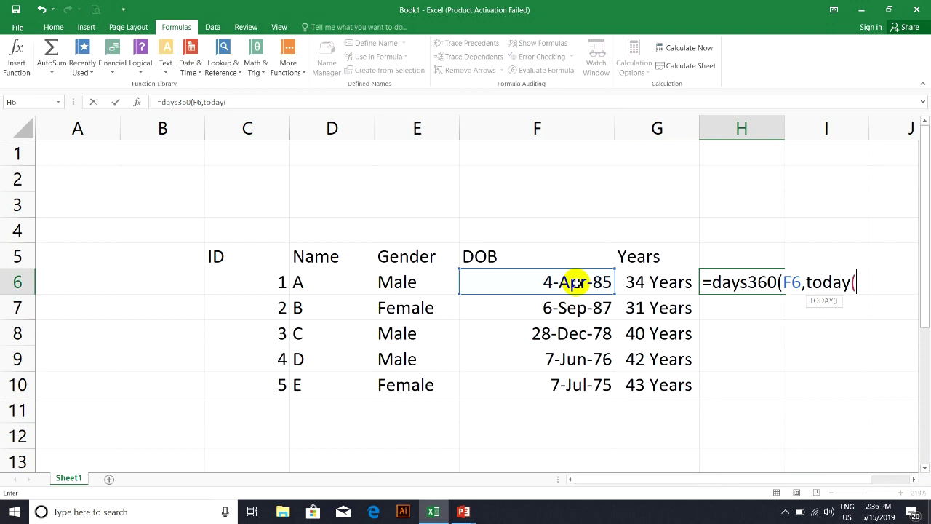
{"action": "type", "text": ")"}
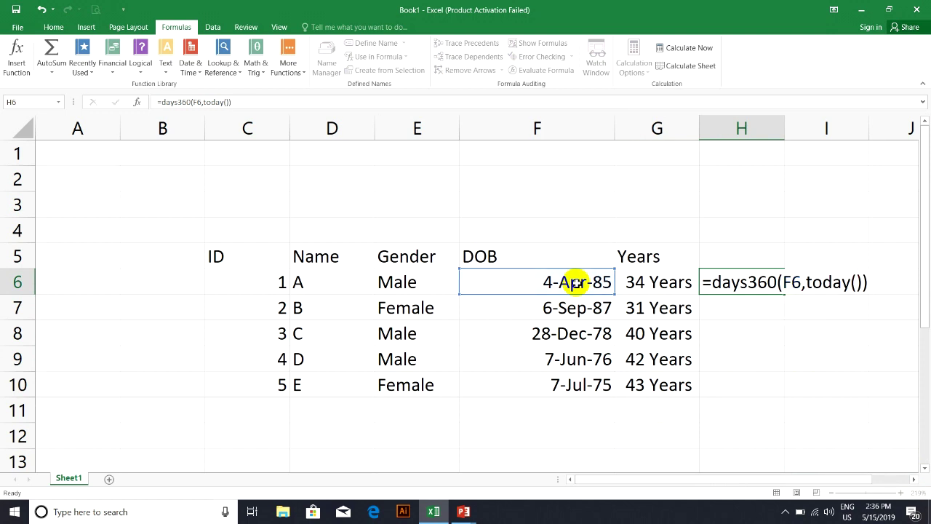
{"action": "key", "text": "Return"}
- Change H6's formula to =DAYS360(F6,TODAY())/12
{"action": "left_click", "coordinate": [727, 282]}
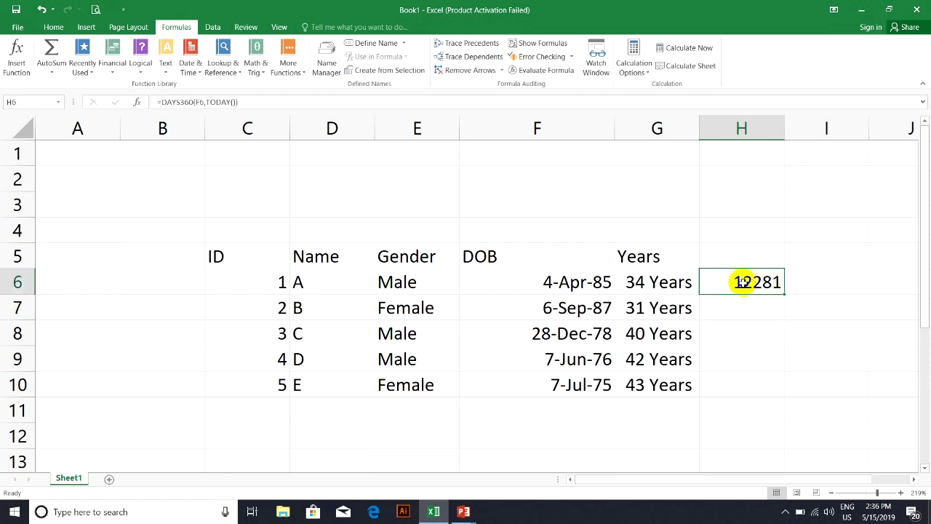
{"action": "double_click", "coordinate": [740, 282]}
{"action": "left_click", "coordinate": [888, 282]}
{"action": "type", "text": "/12"}
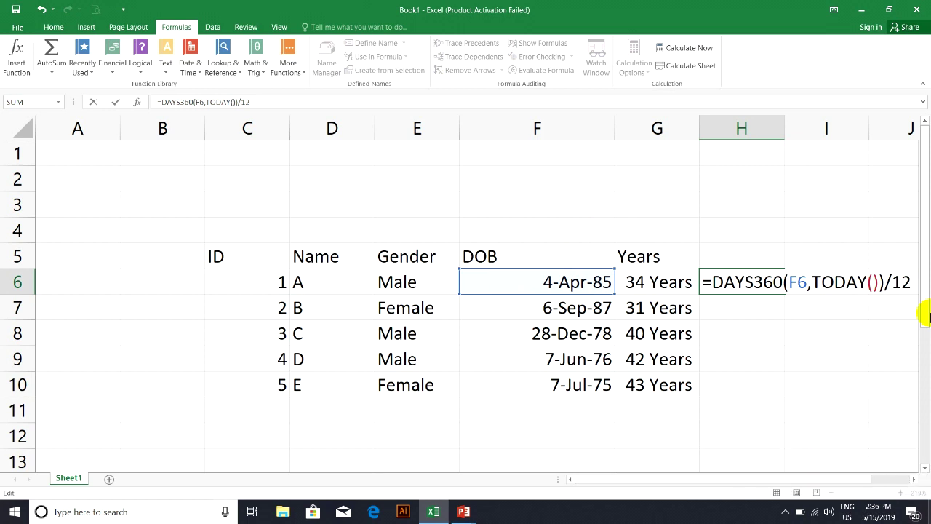
{"action": "key", "text": "Return"}
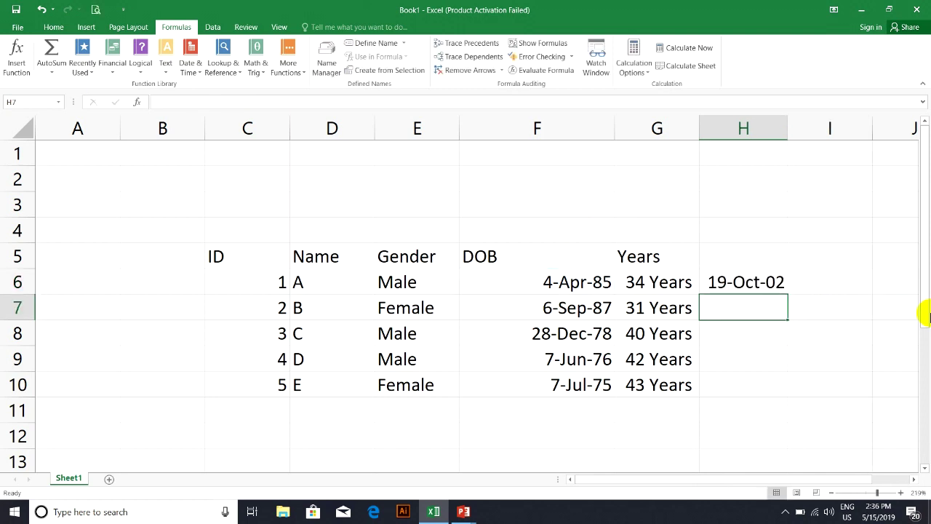
- Format H6 as General so it shows 1023.417 instead of a date
{"action": "left_click", "coordinate": [739, 281]}
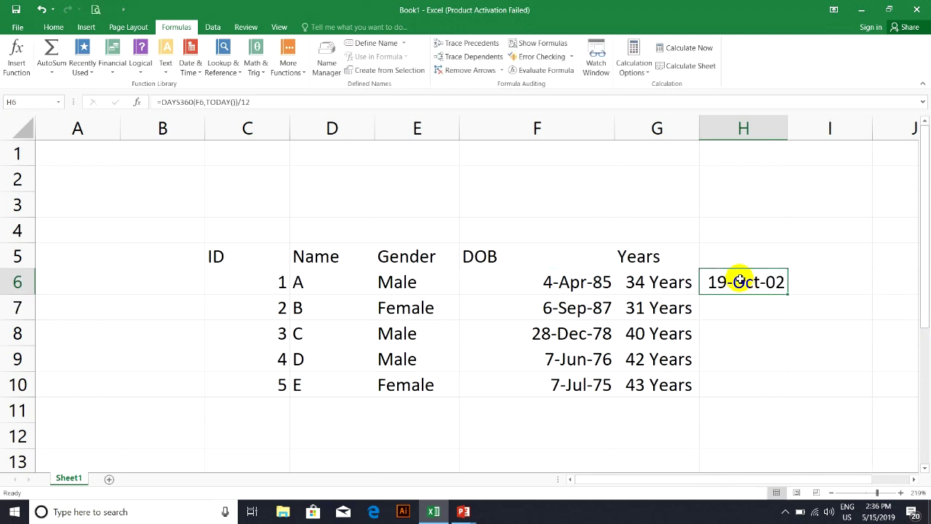
{"action": "key", "text": "ctrl+1"}
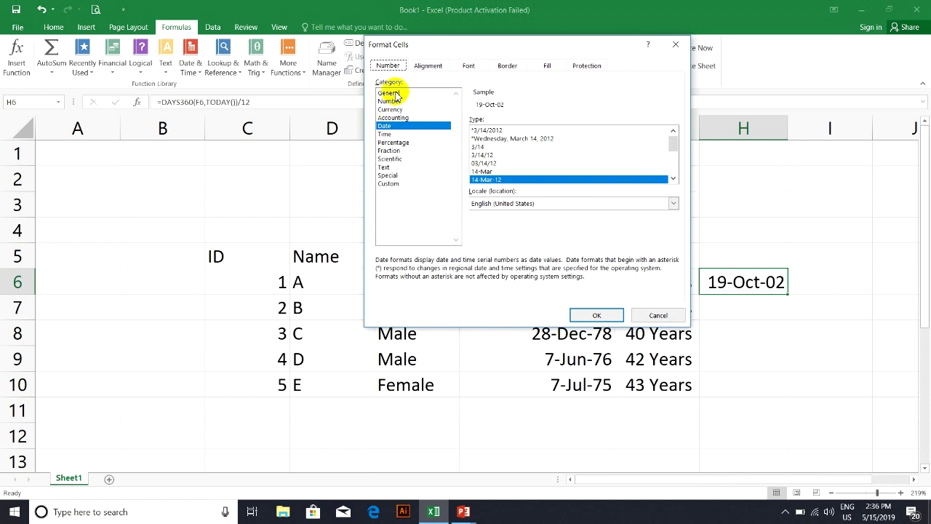
{"action": "left_click", "coordinate": [392, 93]}
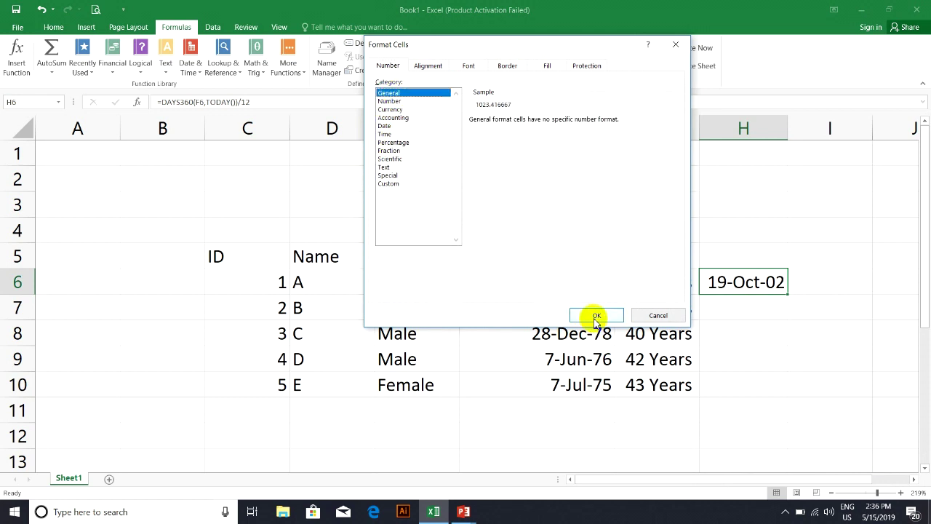
{"action": "left_click", "coordinate": [596, 316]}
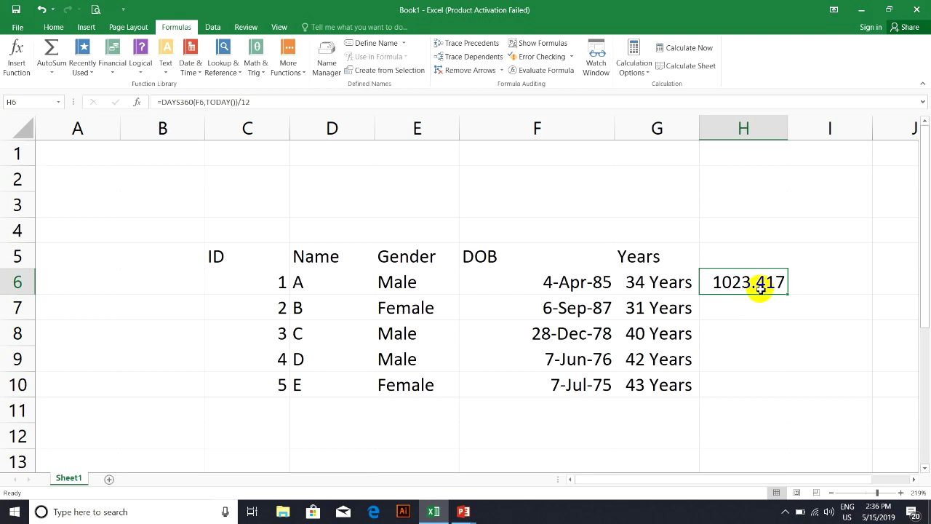
- Replace H6's DAYS360 formula with =Today(), showing 5/15/2019
{"action": "double_click", "coordinate": [765, 282]}
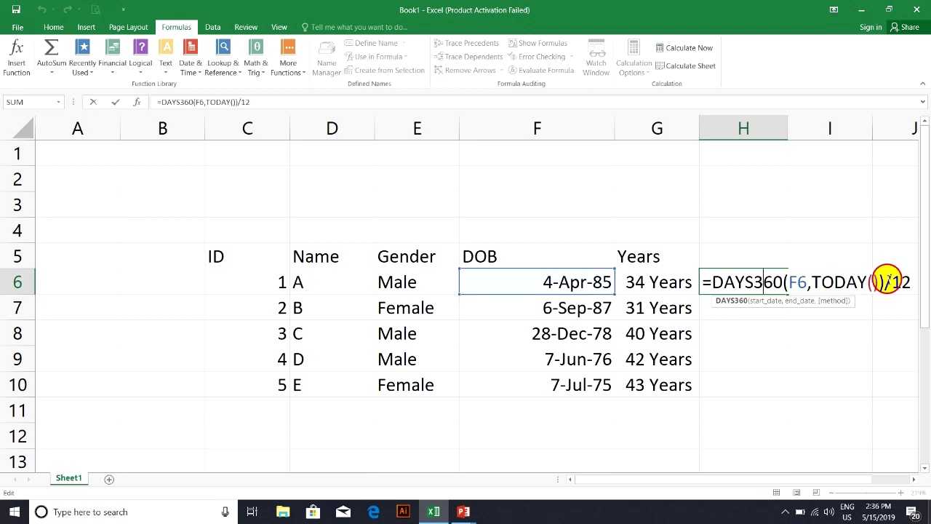
{"action": "left_click_drag", "start_coordinate": [884, 282], "coordinate": [911, 281]}
{"action": "key", "text": "BackSpace"}
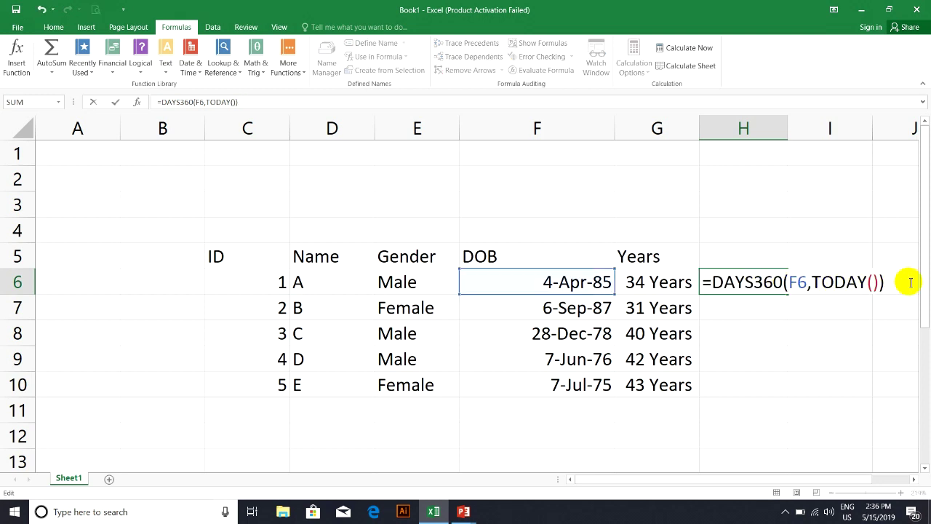
{"action": "key", "text": "BackSpace"}
{"action": "type", "text": "\\"}
{"action": "key", "text": "Escape"}
{"action": "key", "text": "F2"}
{"action": "key", "text": "Escape"}
{"action": "type", "text": "=Today"}
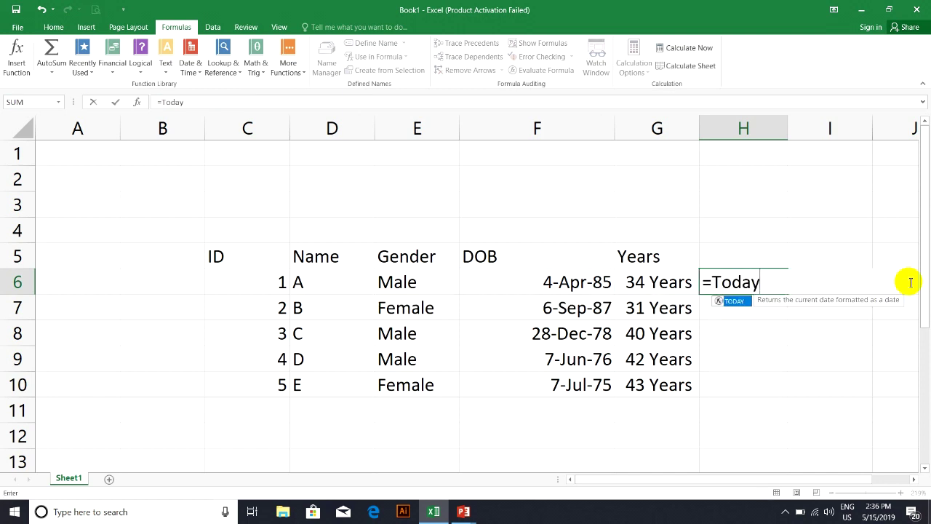
{"action": "type", "text": "("}
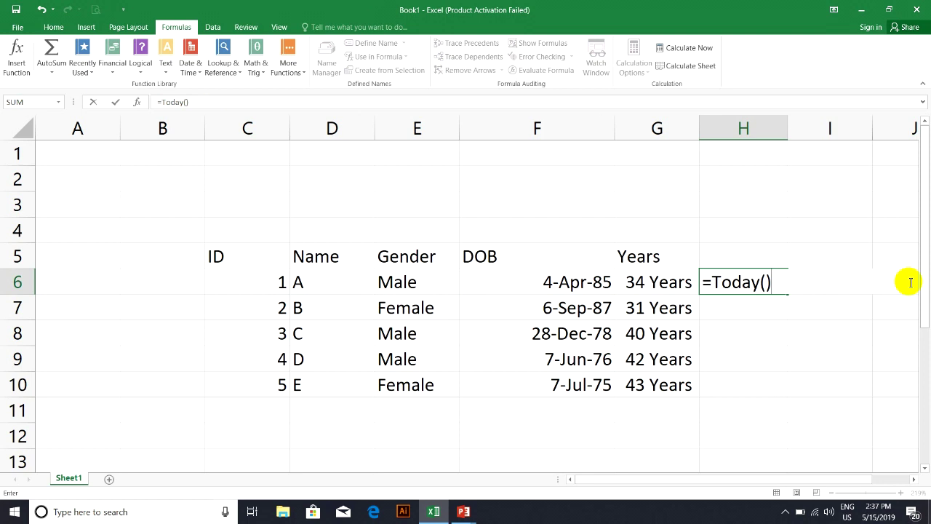
{"action": "key", "text": "Return"}
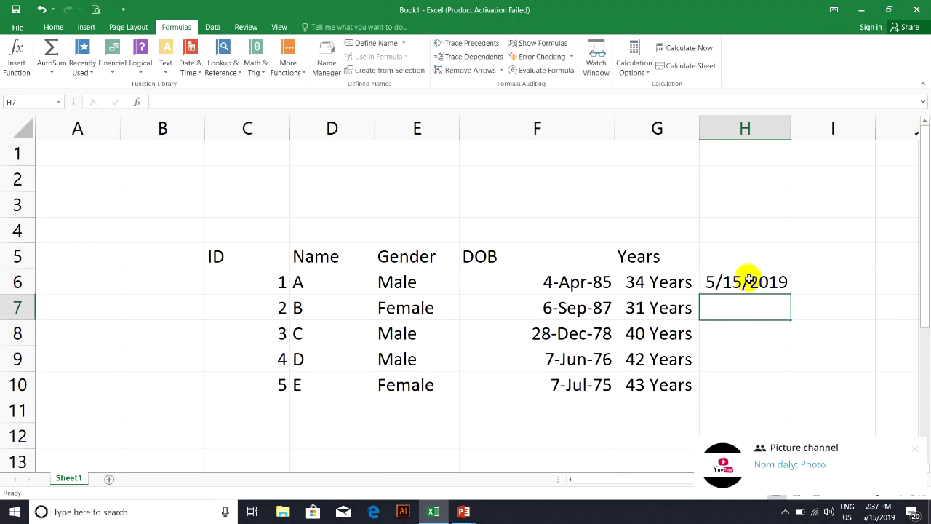
{"action": "left_click", "coordinate": [742, 280]}
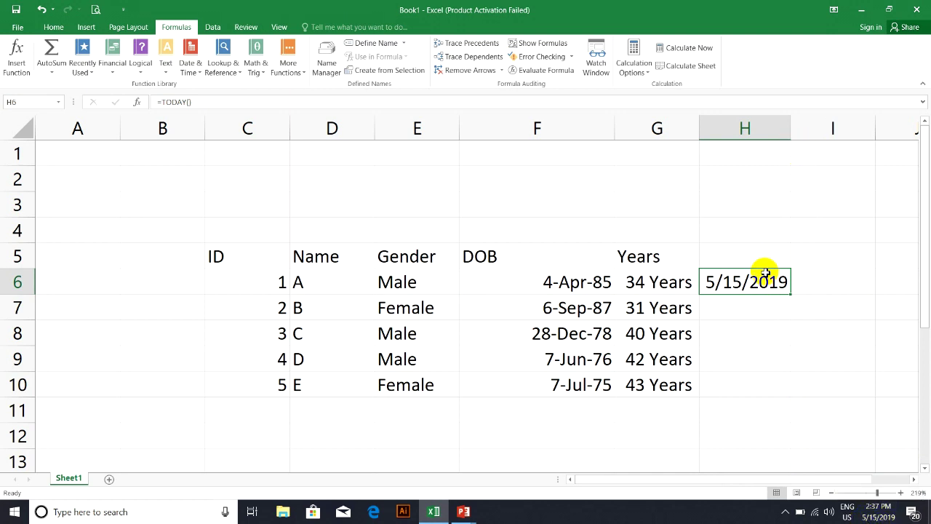
- Enter =now() in H6 and widen column H
{"action": "type", "text": "=now("}
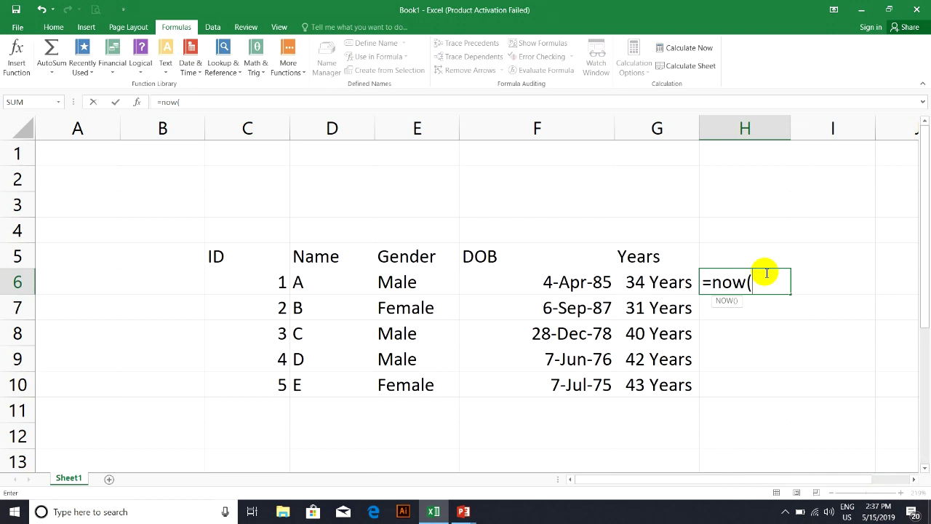
{"action": "key", "text": "Return"}
{"action": "left_click", "coordinate": [765, 273]}
{"action": "left_click_drag", "start_coordinate": [791, 130], "coordinate": [832, 131]}
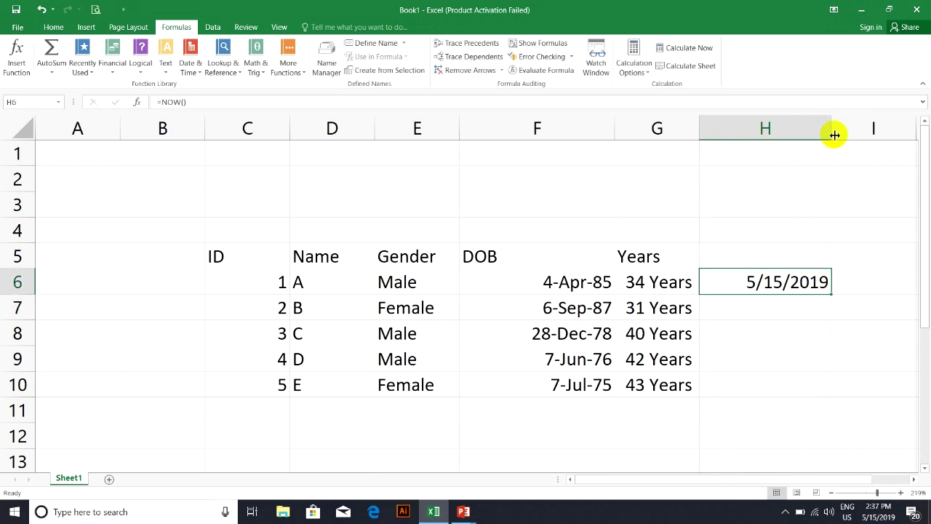
- Format H6 with the 3/14/12 1:30 PM date-time type and widen column H to fit
{"action": "right_click", "coordinate": [748, 285]}
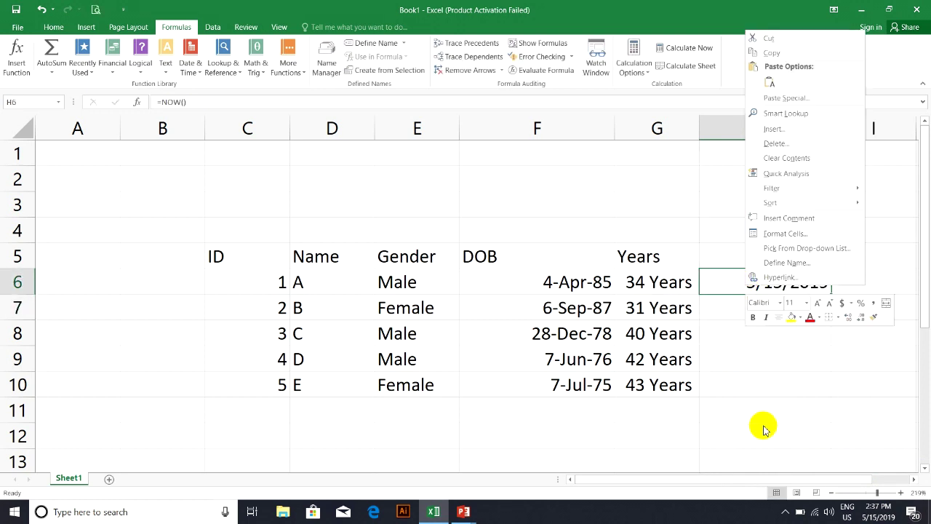
{"action": "left_click", "coordinate": [775, 216]}
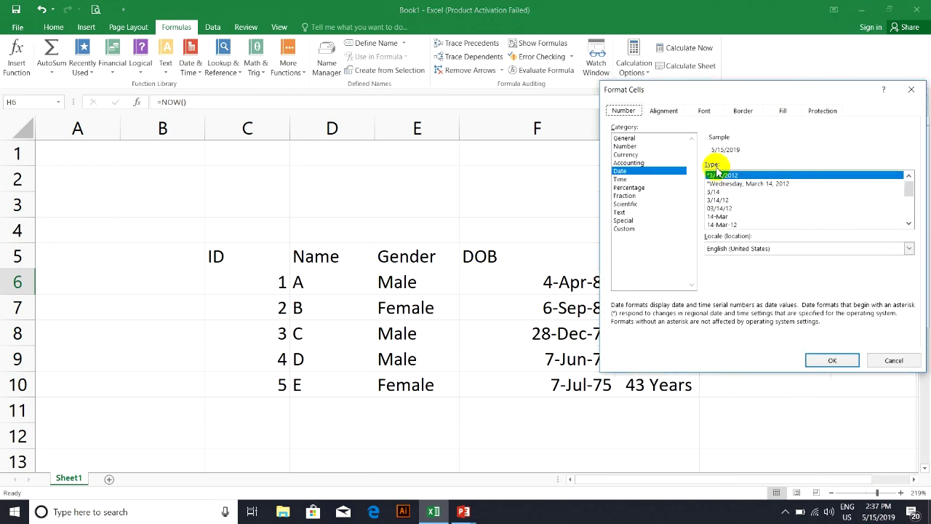
{"action": "left_click_drag", "start_coordinate": [908, 187], "coordinate": [914, 213]}
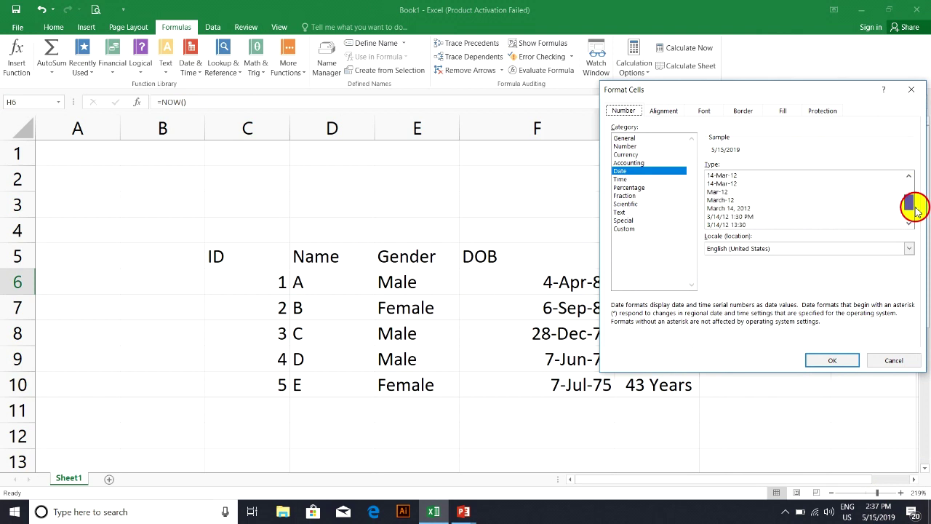
{"action": "left_click", "coordinate": [748, 216]}
{"action": "left_click", "coordinate": [829, 358]}
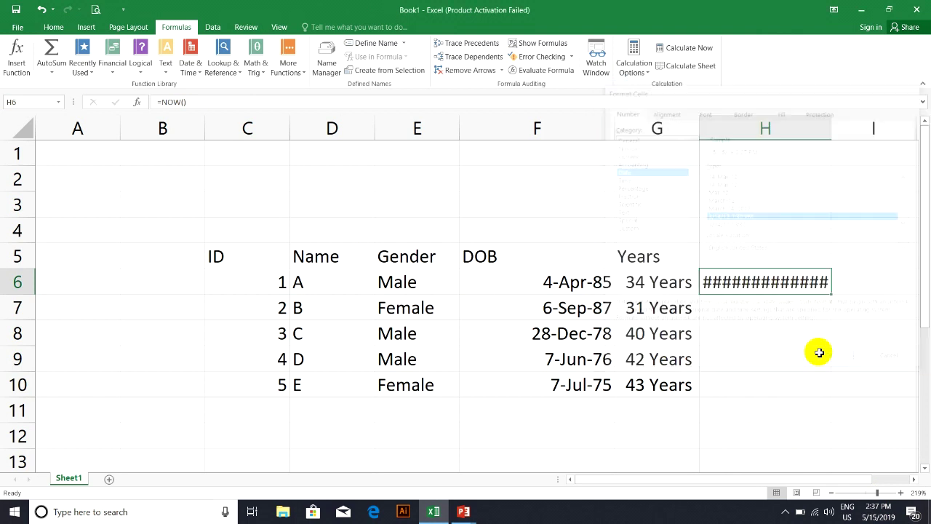
{"action": "left_click_drag", "start_coordinate": [832, 128], "coordinate": [868, 128]}
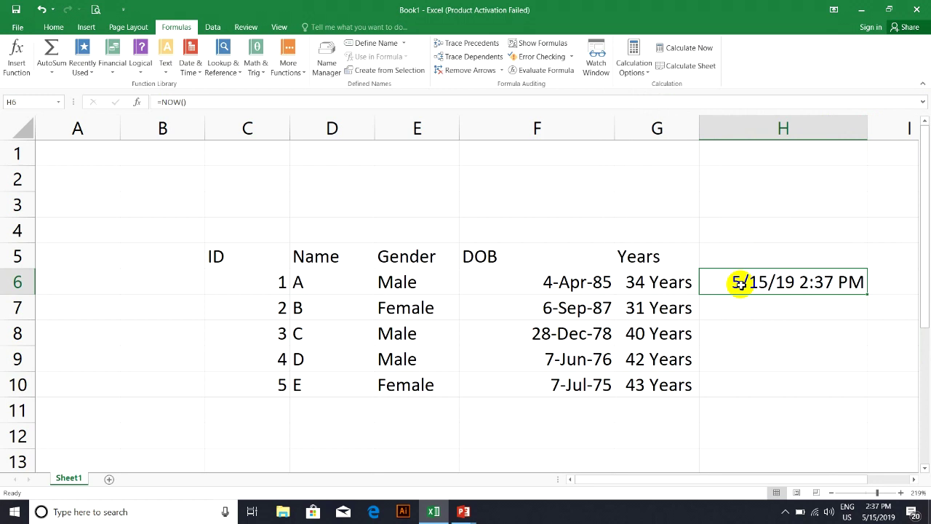
- Delete the NOW() formula from H6, leaving the cell blank
{"action": "right_click", "coordinate": [740, 285]}
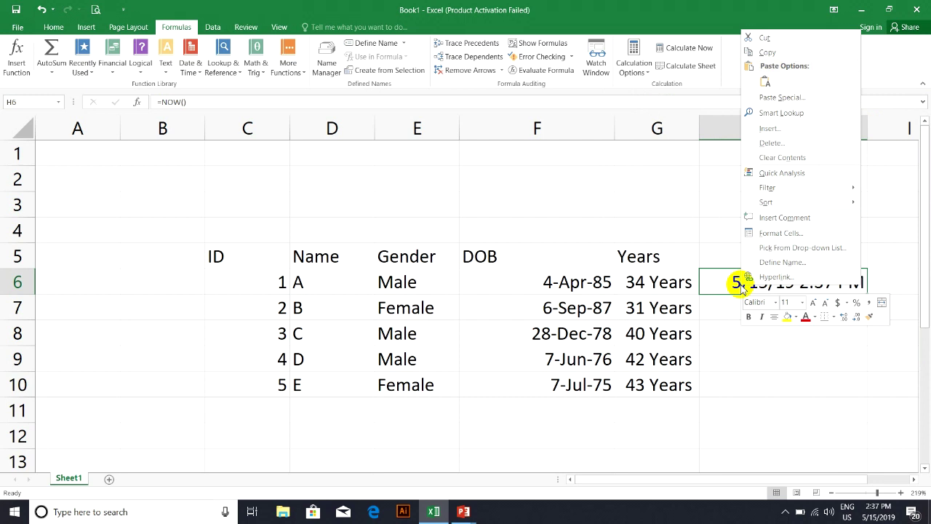
{"action": "key", "text": "Escape"}
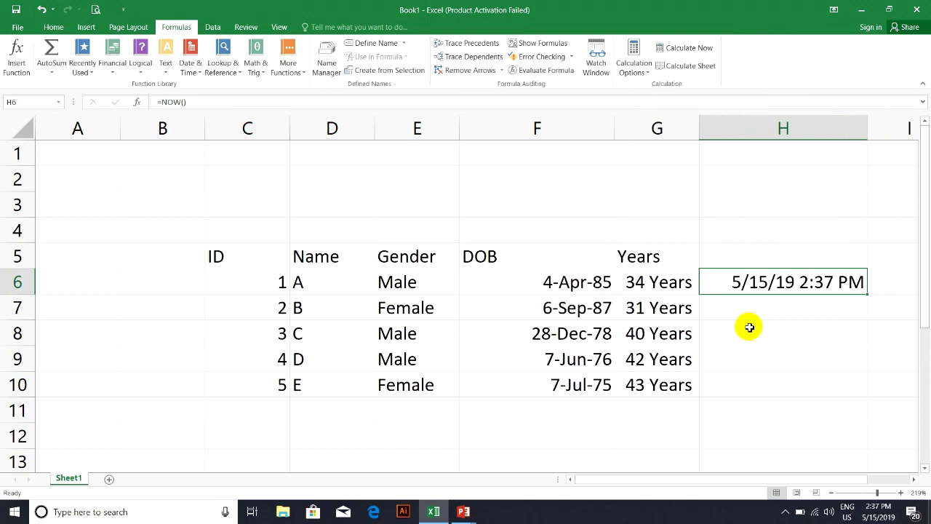
{"action": "key", "text": "BackSpace"}
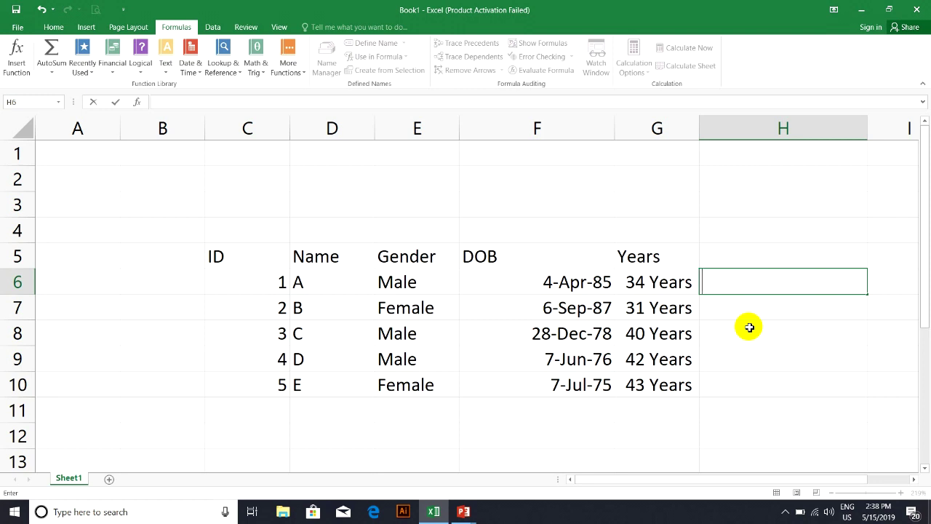
- Leave H6 empty, select the C5:G10 age table, then reveal the hidden system-tray icons
{"action": "left_click", "coordinate": [748, 327]}
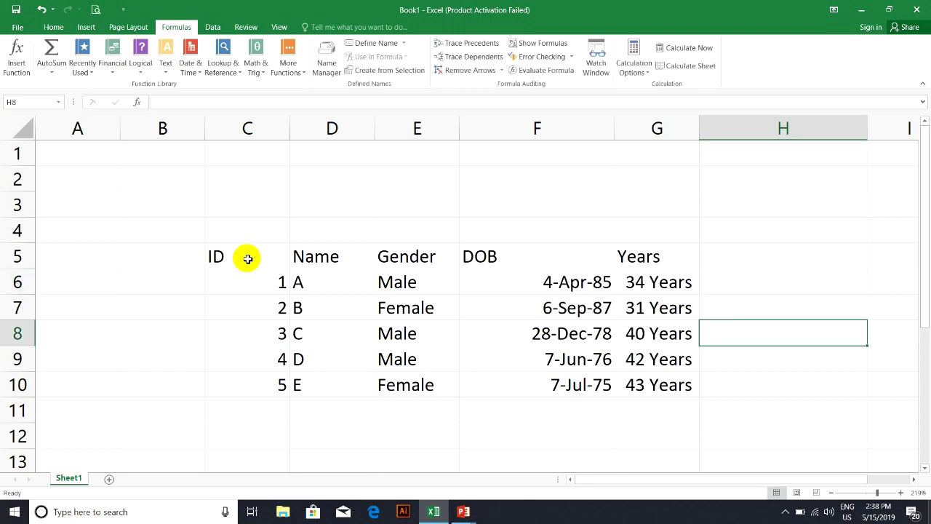
{"action": "left_click_drag", "start_coordinate": [247, 259], "coordinate": [658, 386]}
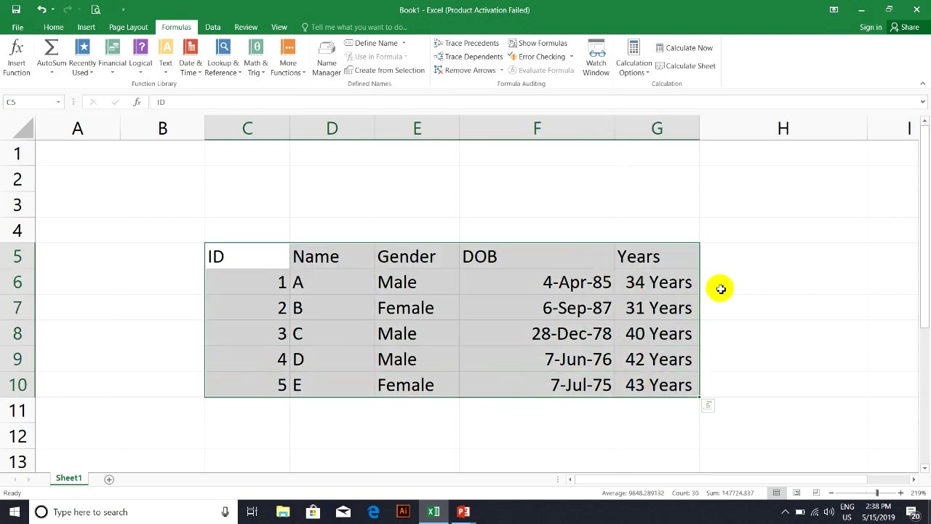
{"action": "left_click", "coordinate": [724, 284]}
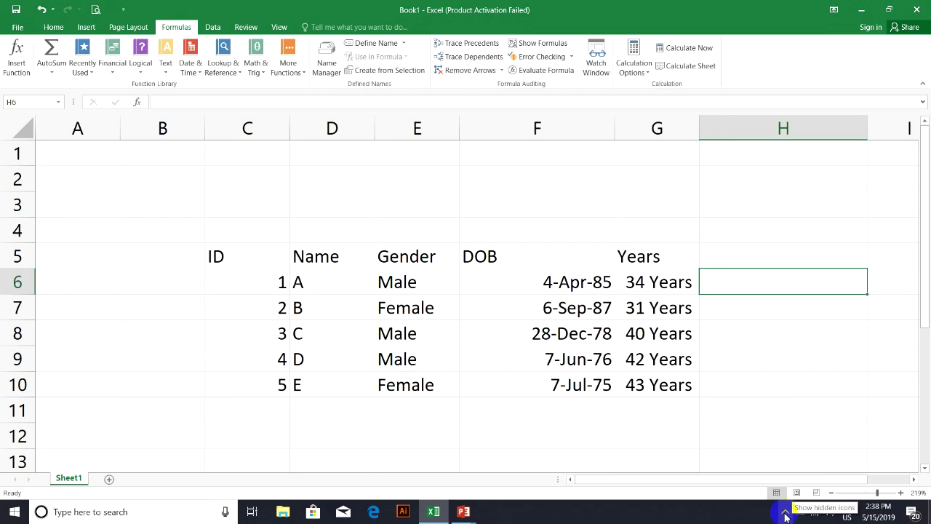
{"action": "left_click", "coordinate": [786, 515]}
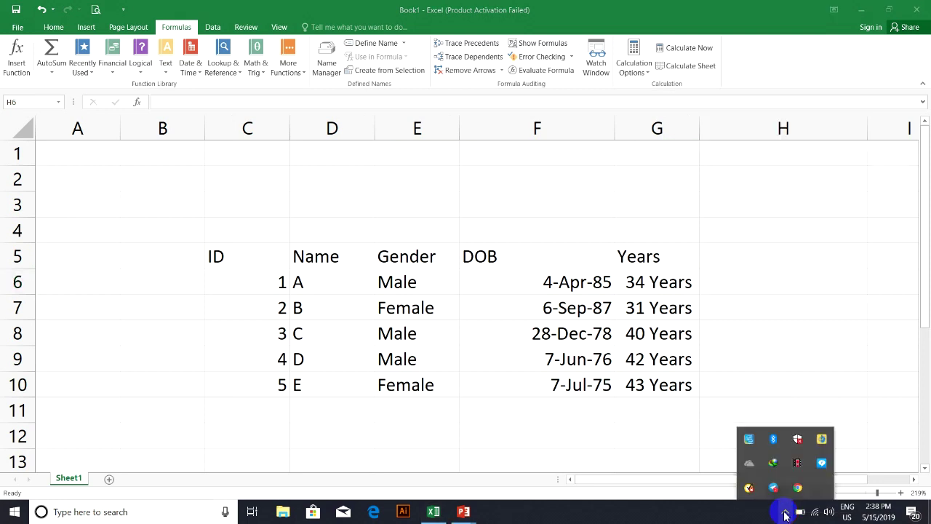